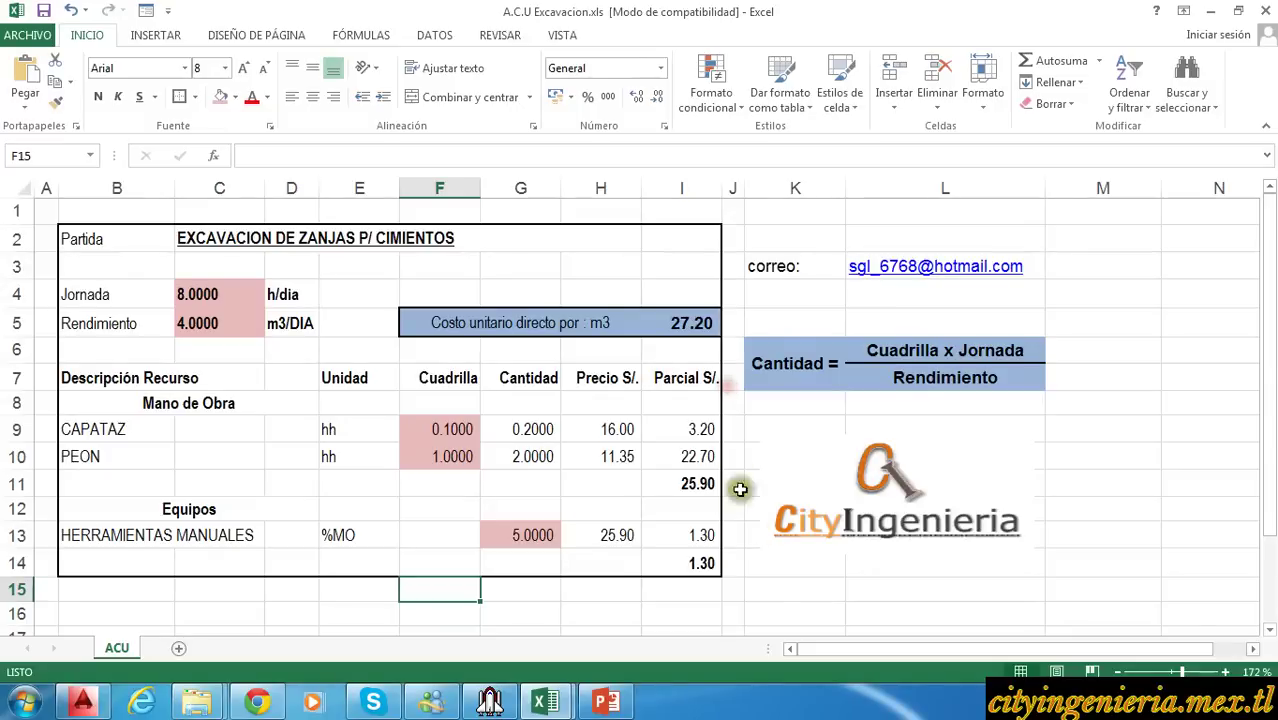
Step: Inspect the Jornada and Rendimiento inputs, crew values and tool percentage in G13
left_click(770, 604)
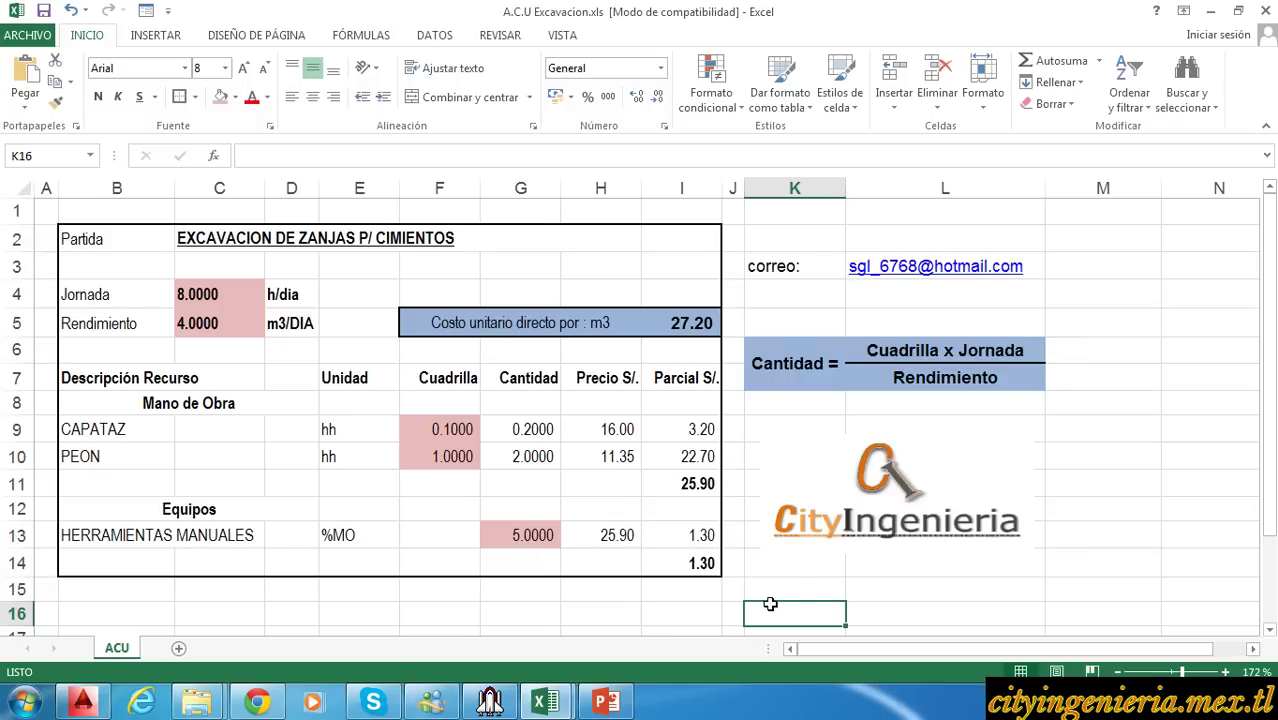
left_click(243, 330)
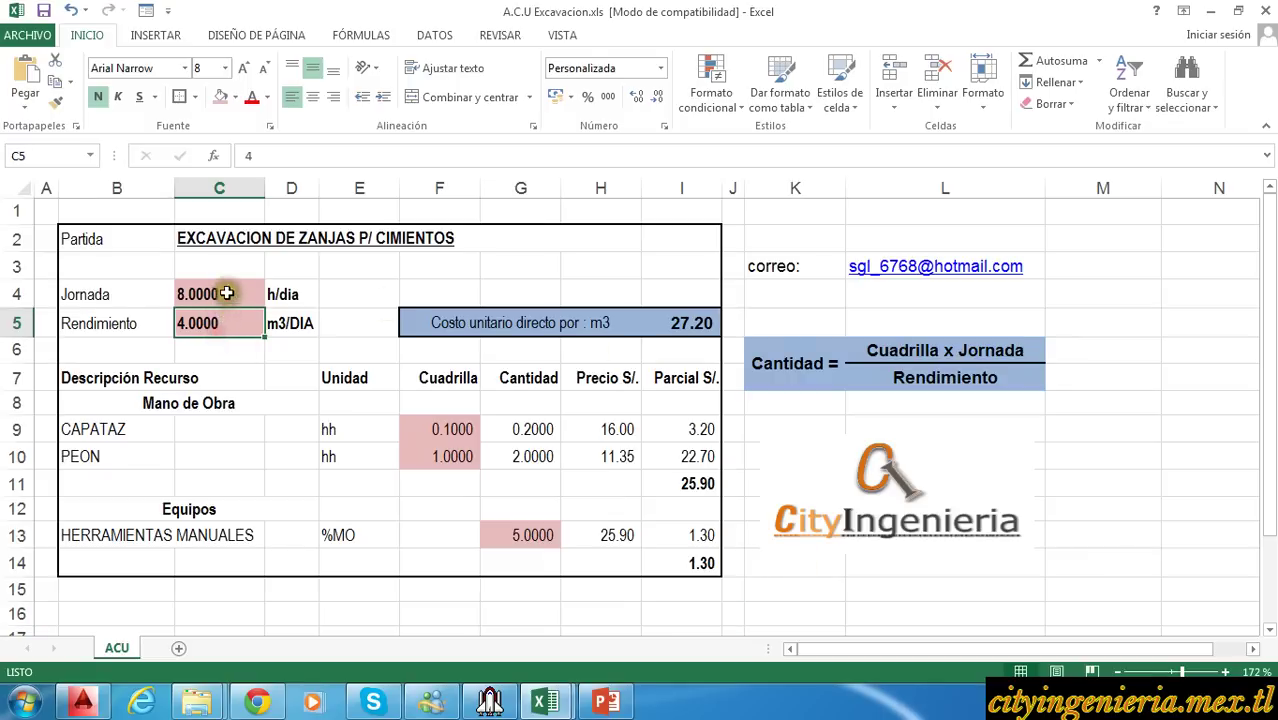
left_click_drag(227, 293, 237, 330)
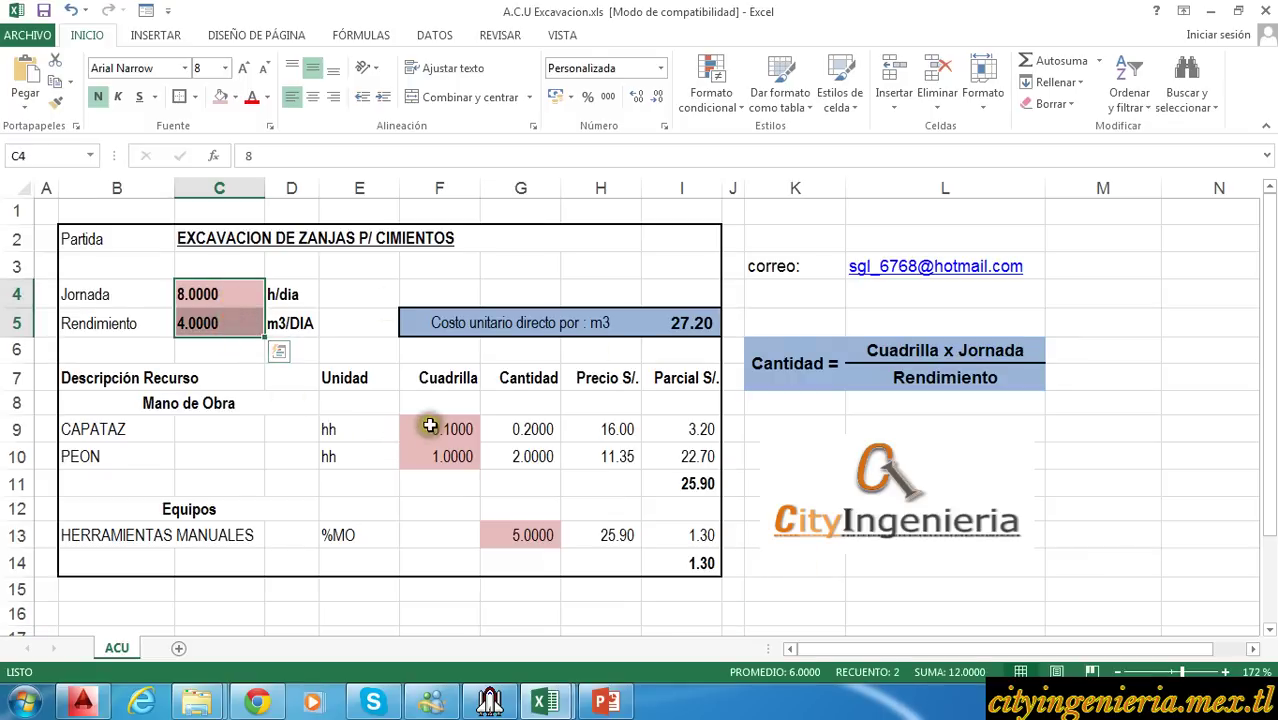
left_click_drag(430, 426, 427, 455)
left_click(527, 540)
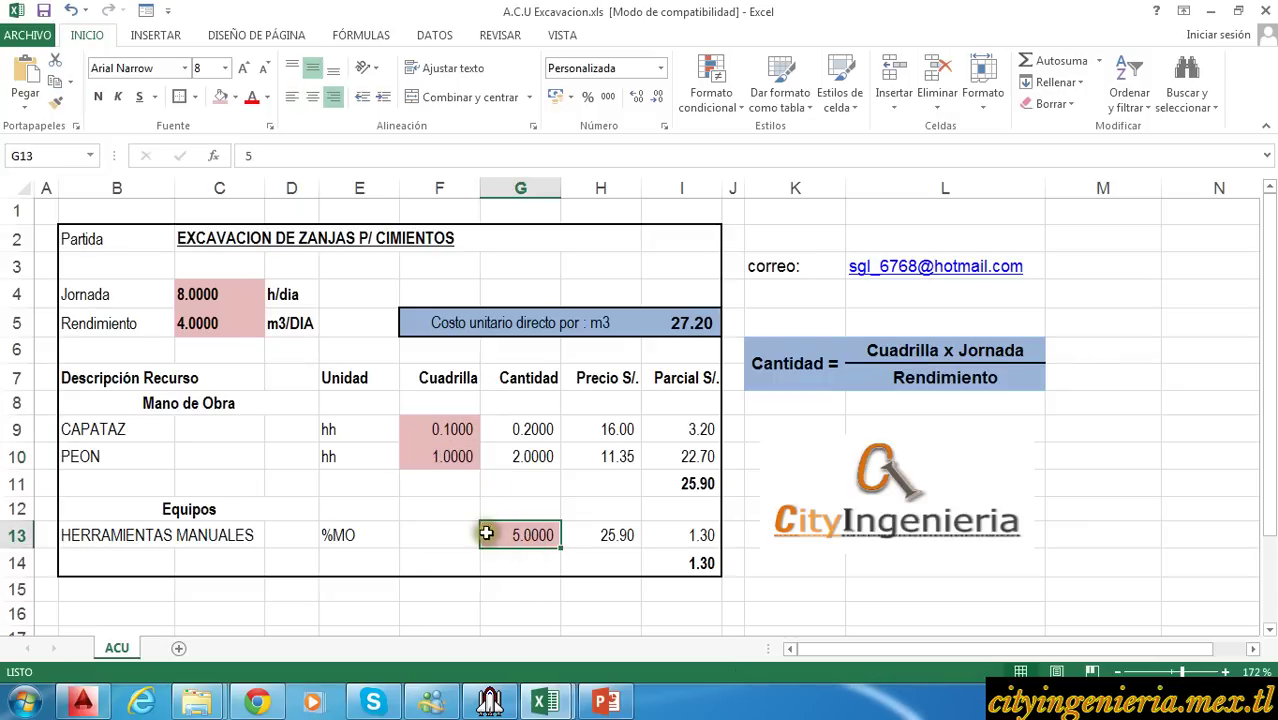
left_click(438, 510)
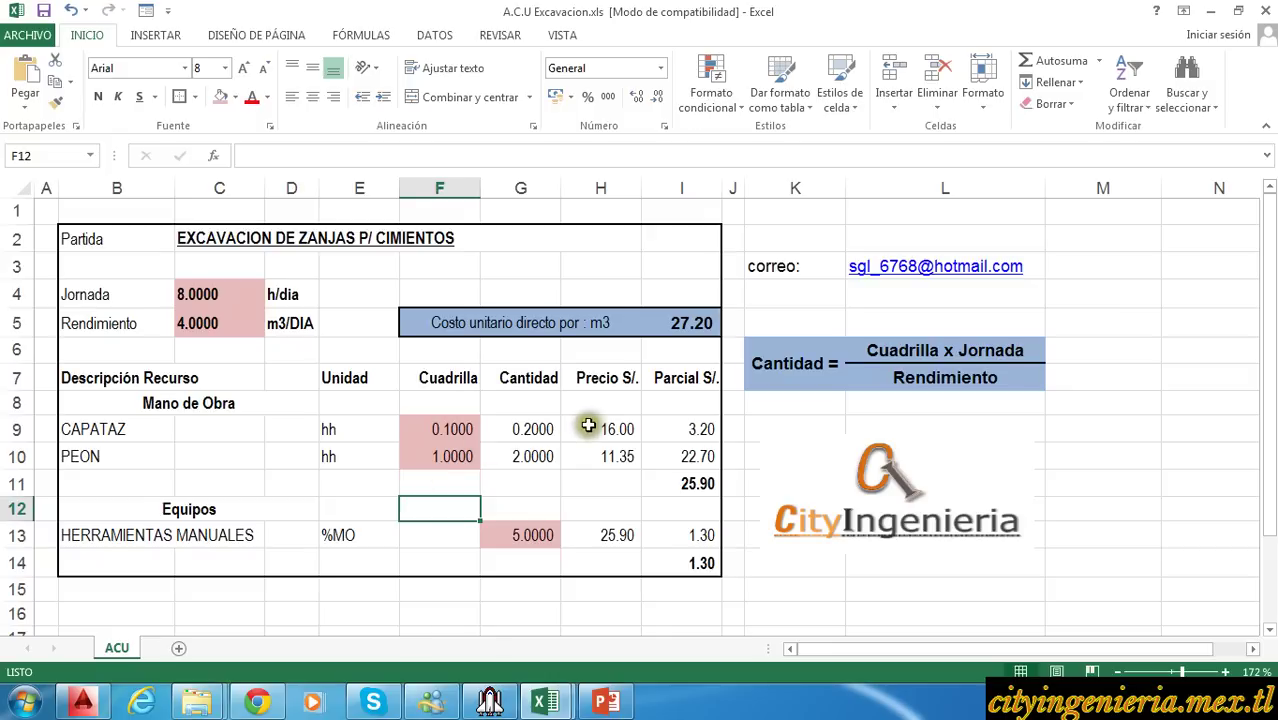
Step: Check the CAPATAZ and PEON unit prices and the HERRAMIENTAS MANUALES row
mouse_move(607, 429)
left_mouse_down()
mouse_move(597, 456)
mouse_move(596, 429)
left_mouse_up()
left_click(605, 533)
left_click(607, 535)
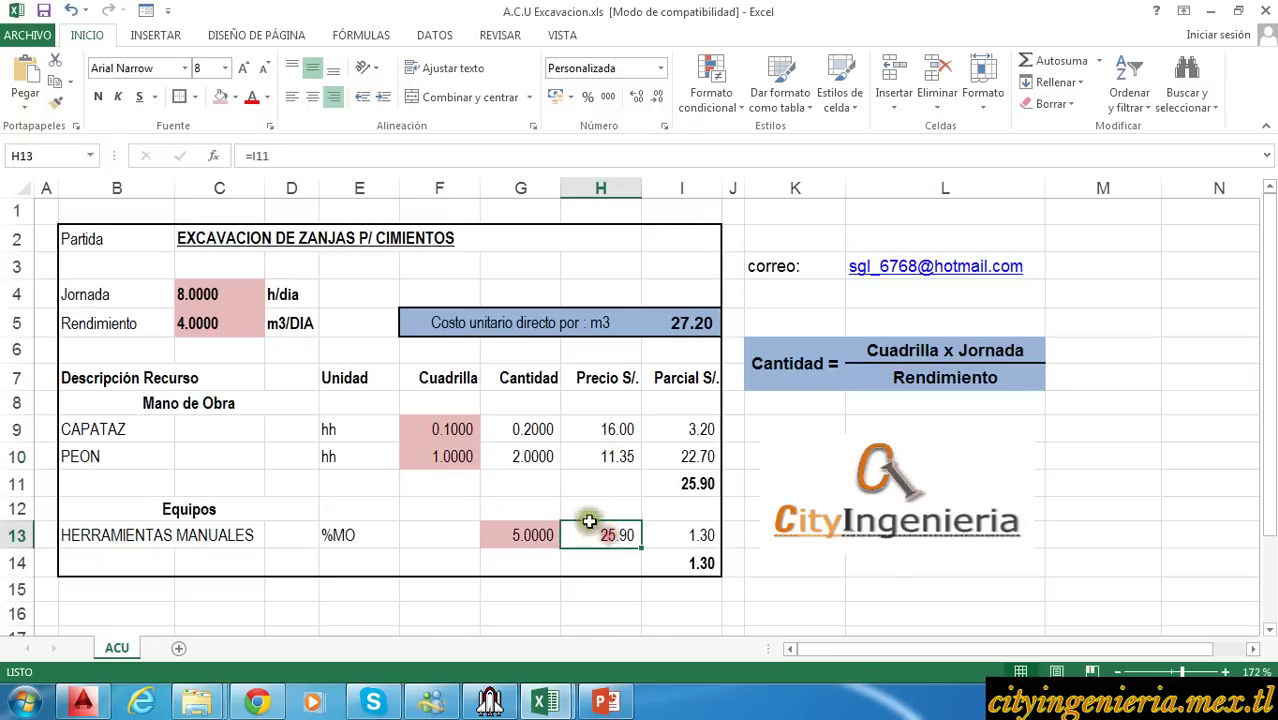
left_click(602, 456)
left_click(608, 429)
left_click_drag(608, 428, 600, 456)
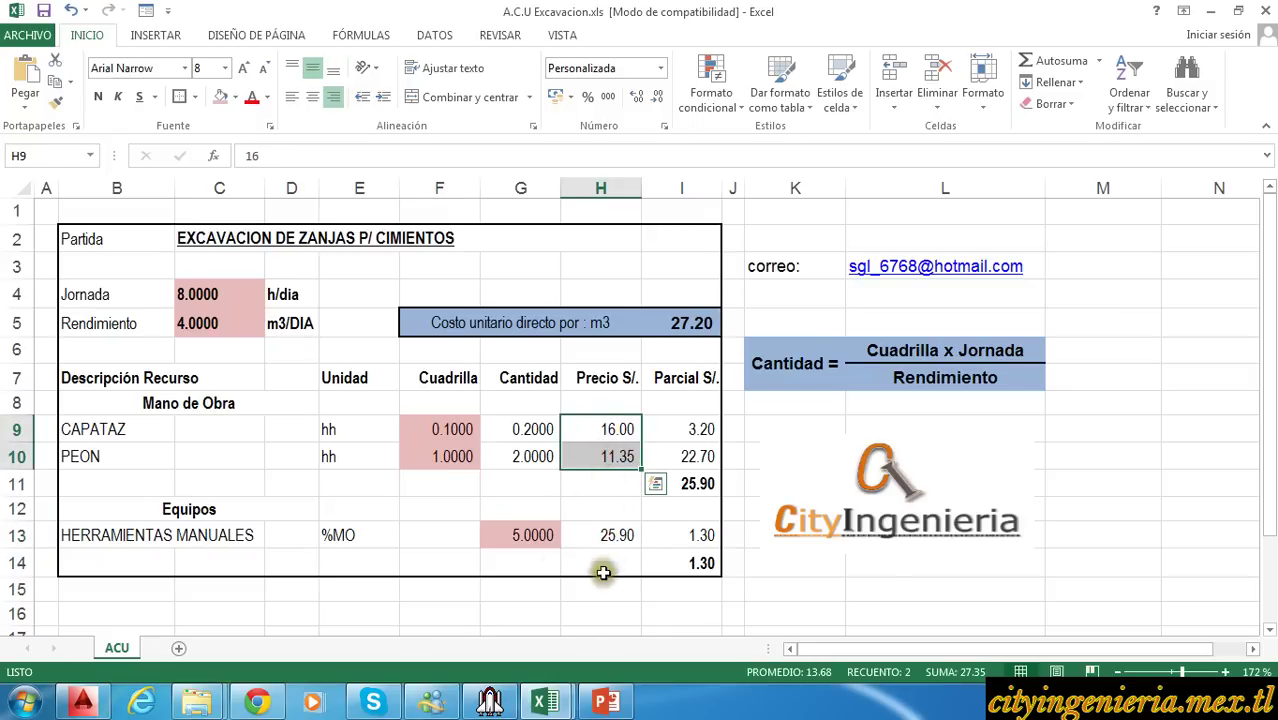
left_click(172, 537)
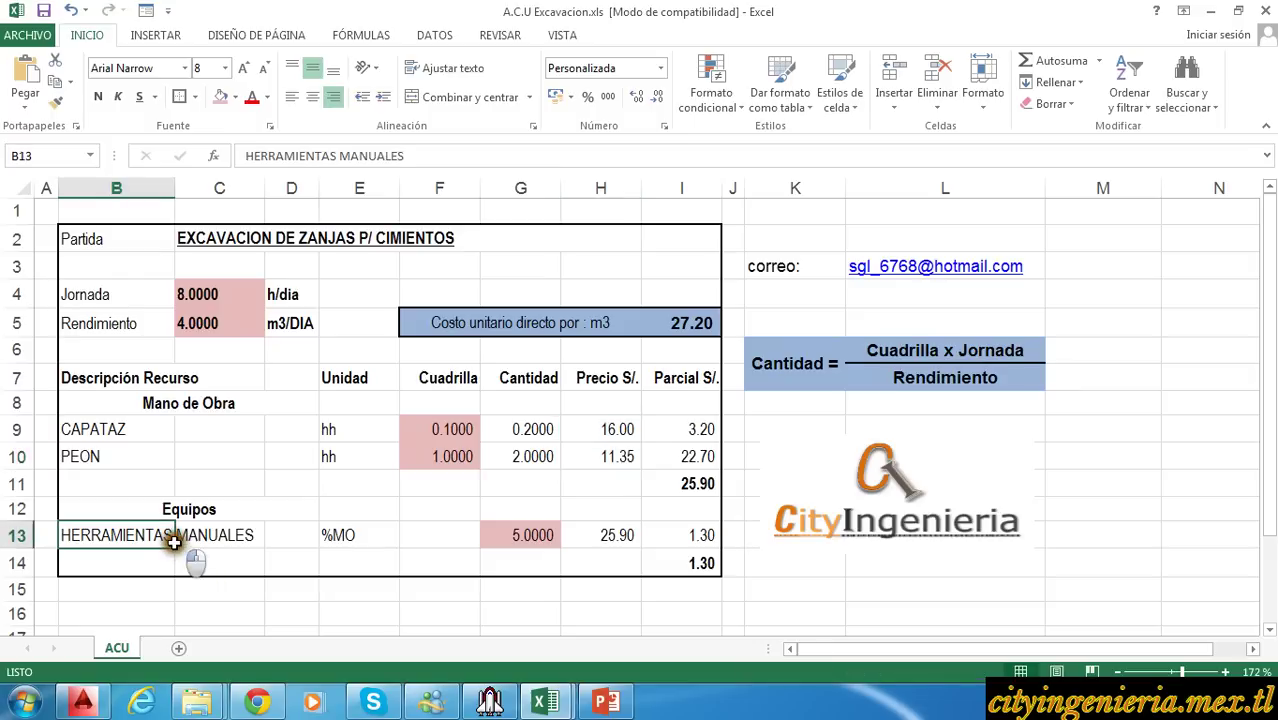
Step: Review the H13 tool price formula and its reference to the labour subtotal I11
left_click(592, 531)
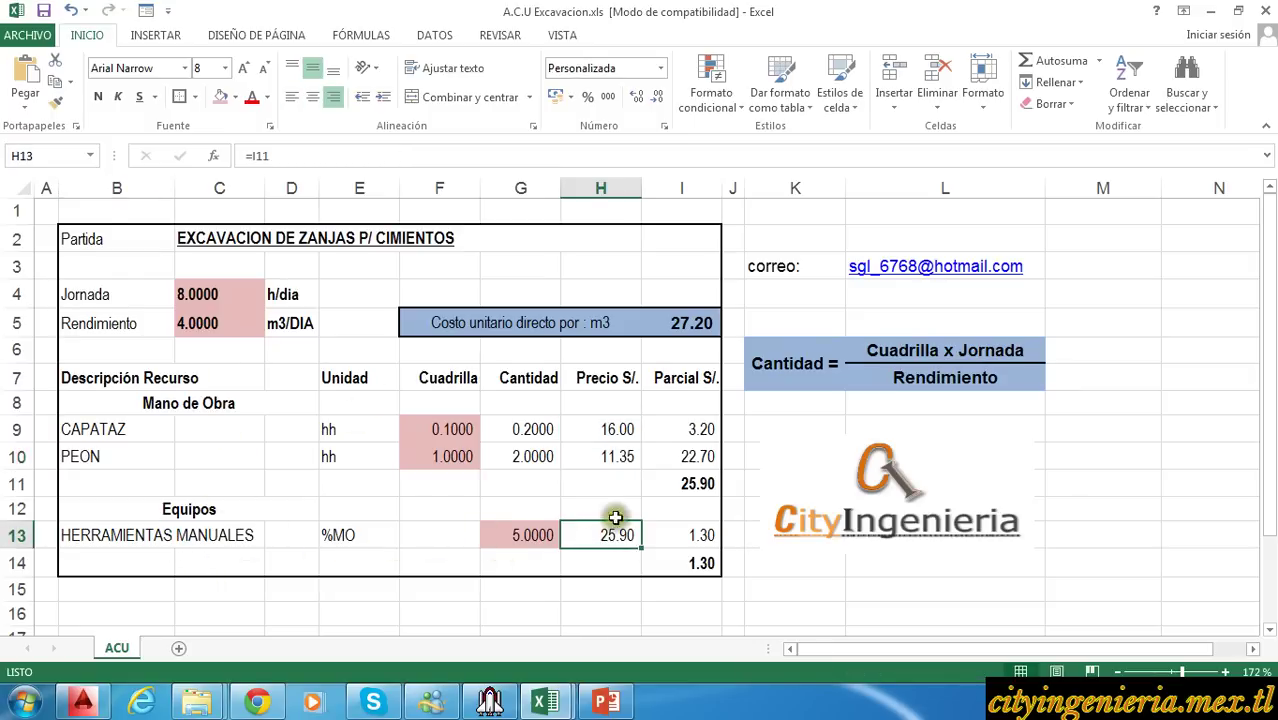
left_click(681, 487)
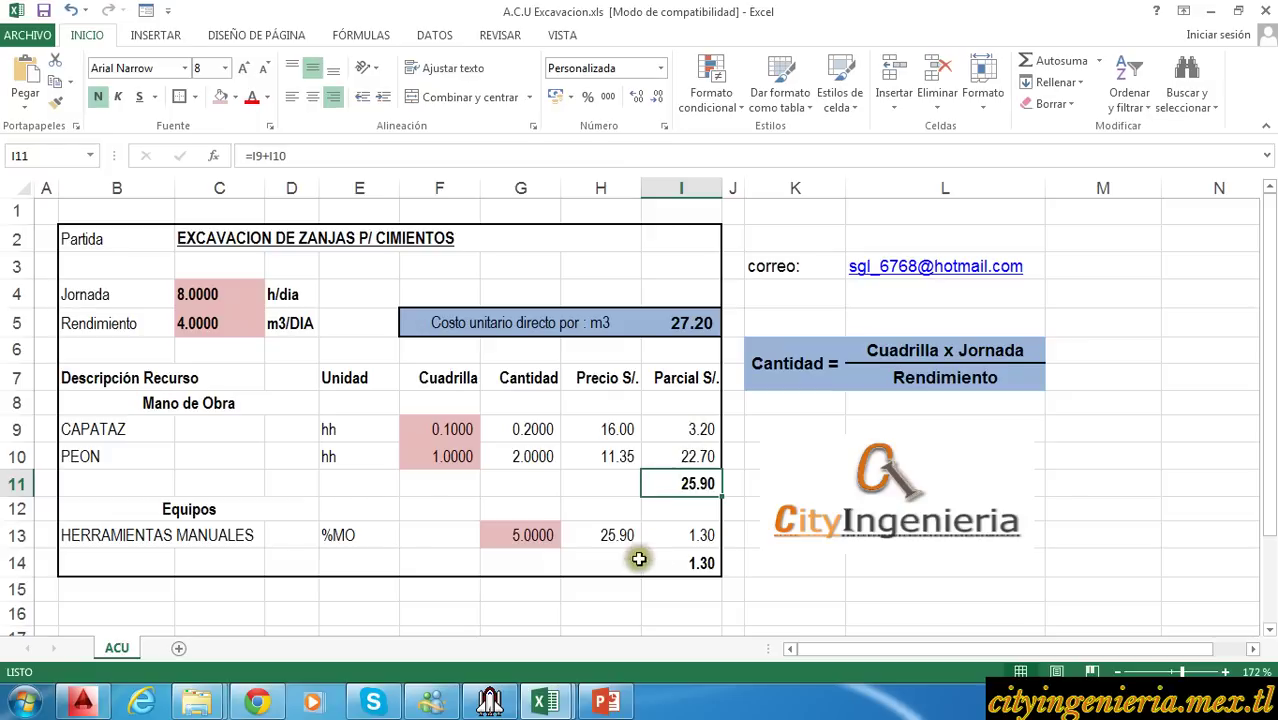
left_click(606, 537)
double_click(605, 540)
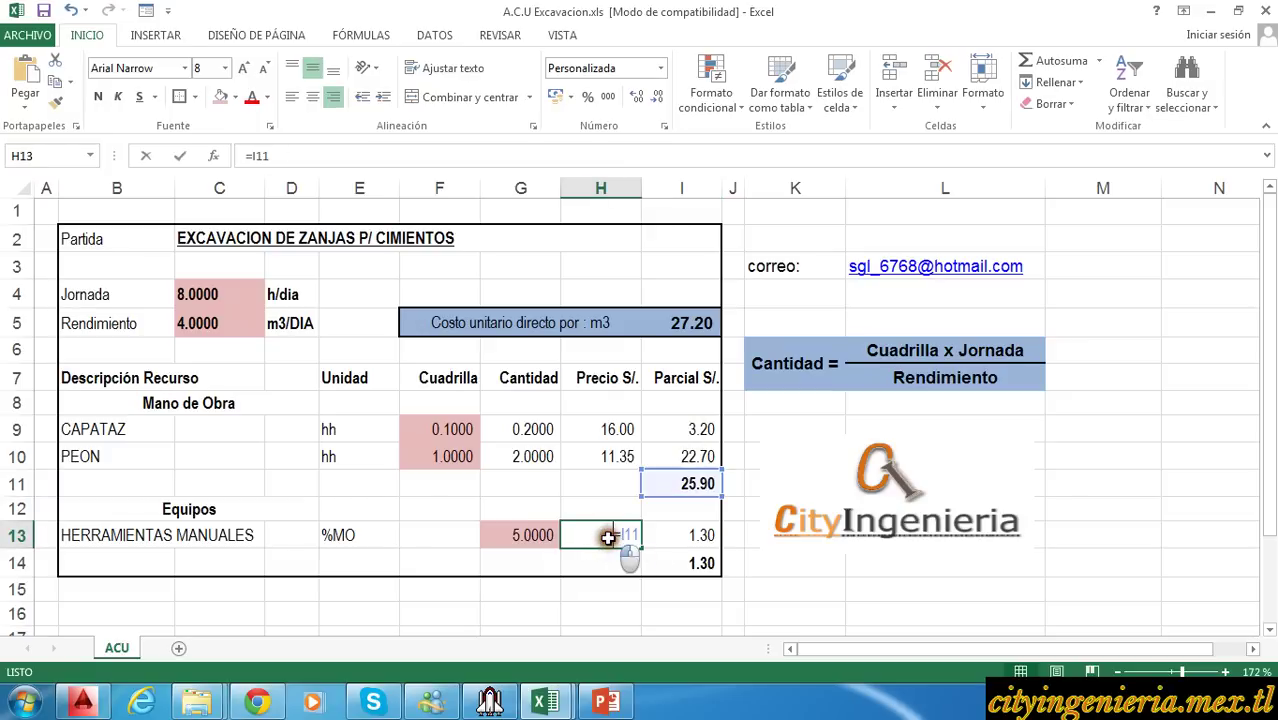
key("Return")
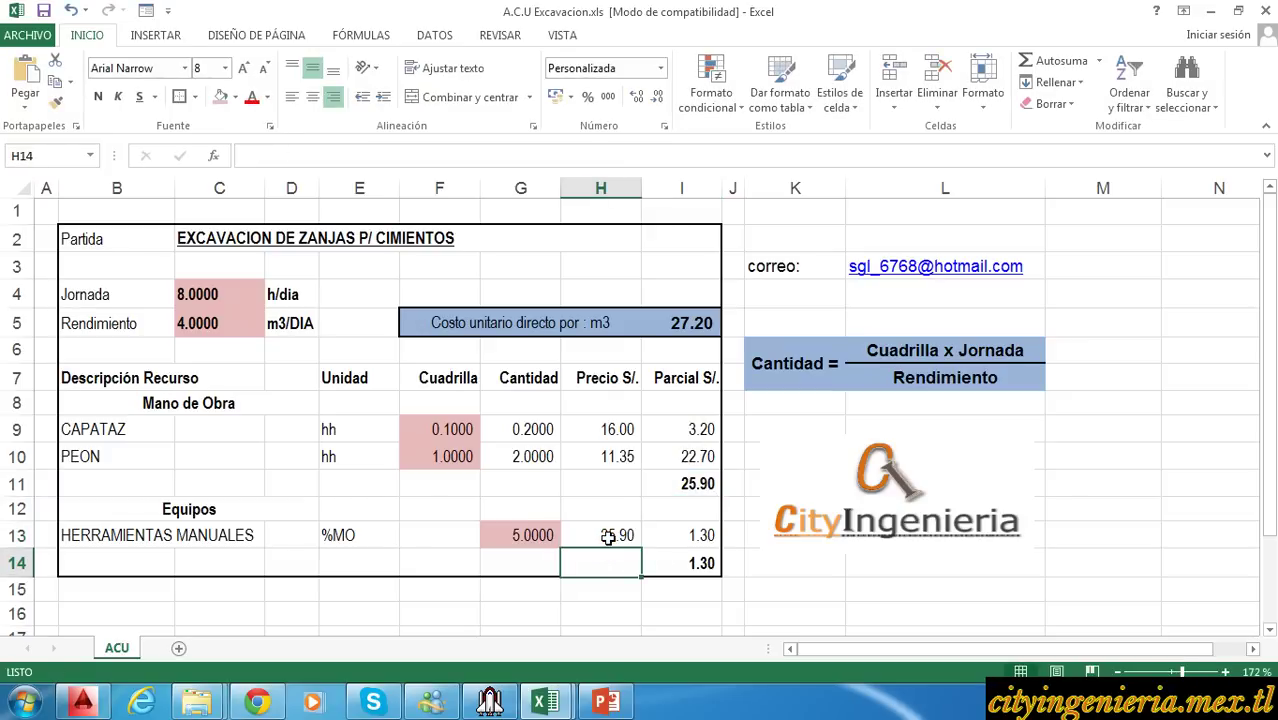
Step: Review the Cantidad formula block: Cuadrilla x Jornada over Rendimiento
left_click(806, 401)
left_click(813, 376)
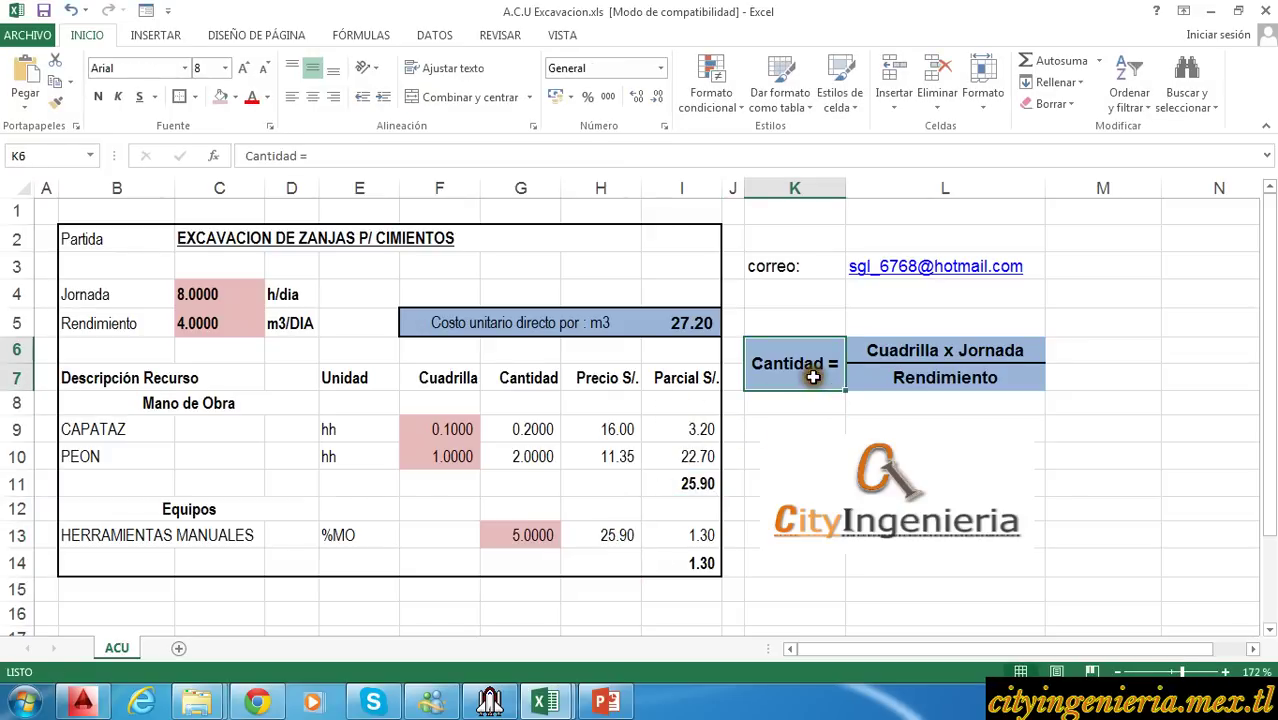
left_click_drag(813, 376, 920, 353)
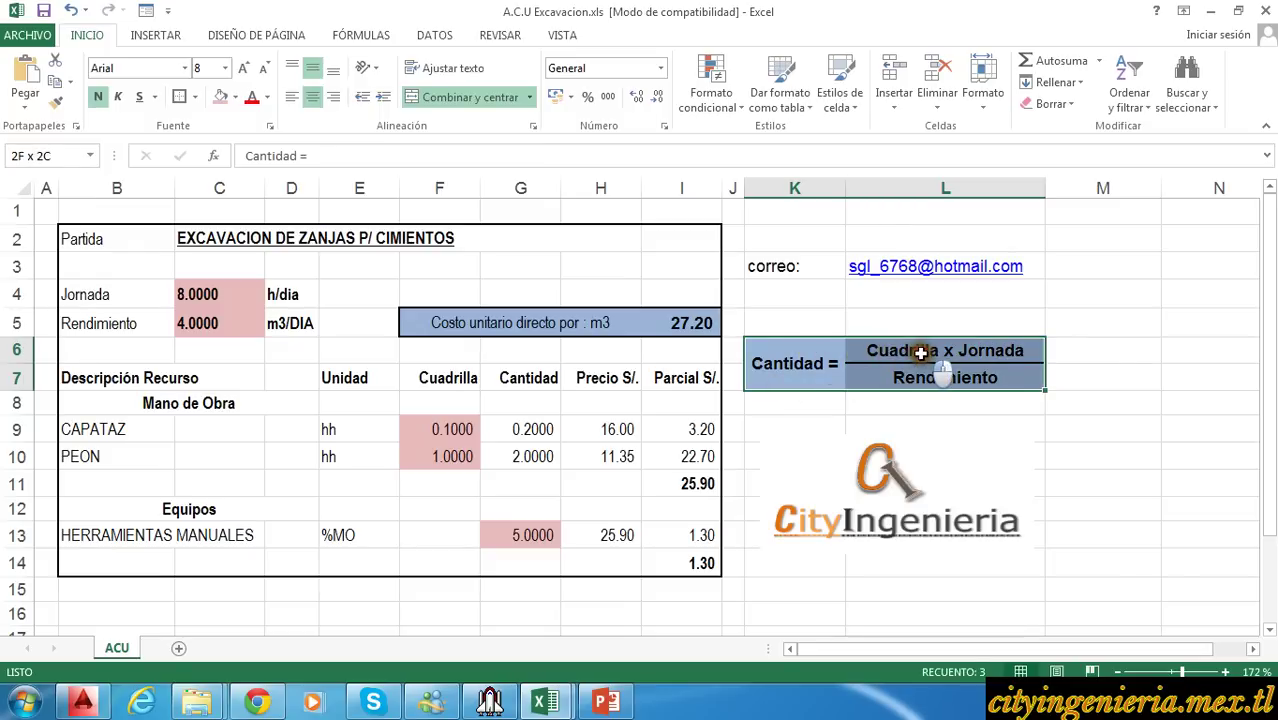
left_click(799, 428)
left_click(905, 345)
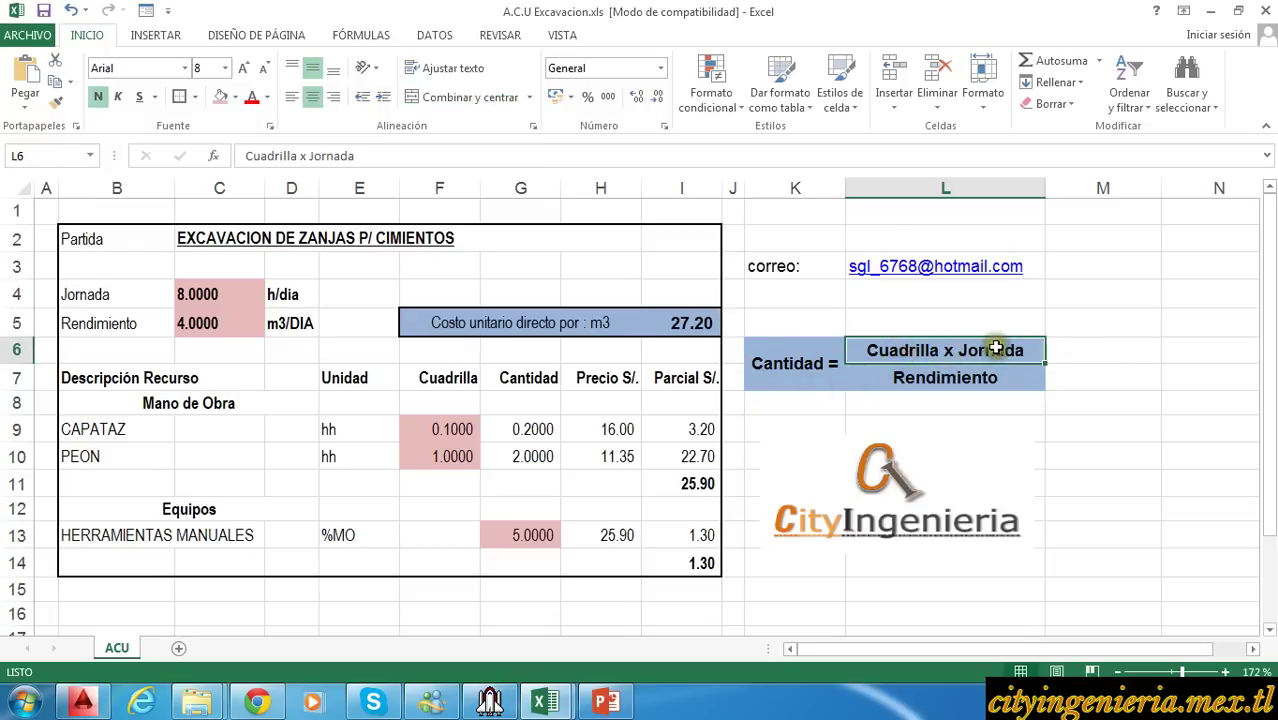
left_click(975, 382)
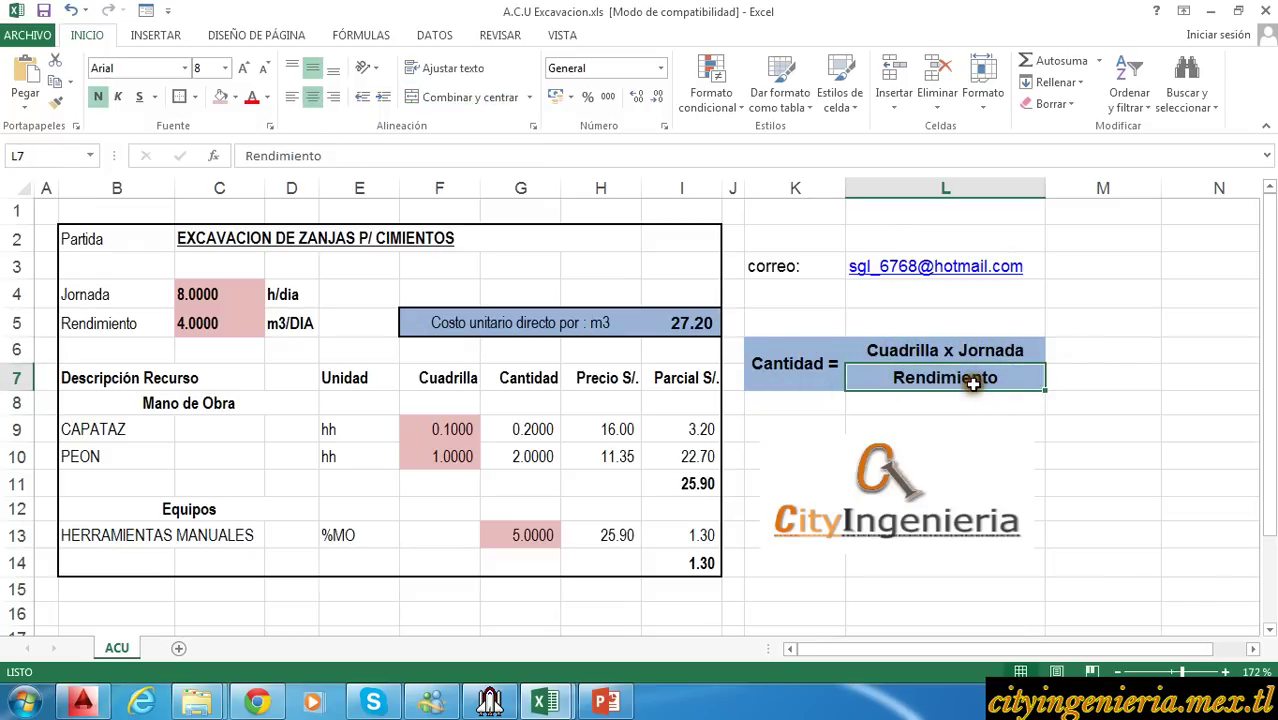
Step: Review the foreman's quantity formula in G9
left_click(530, 429)
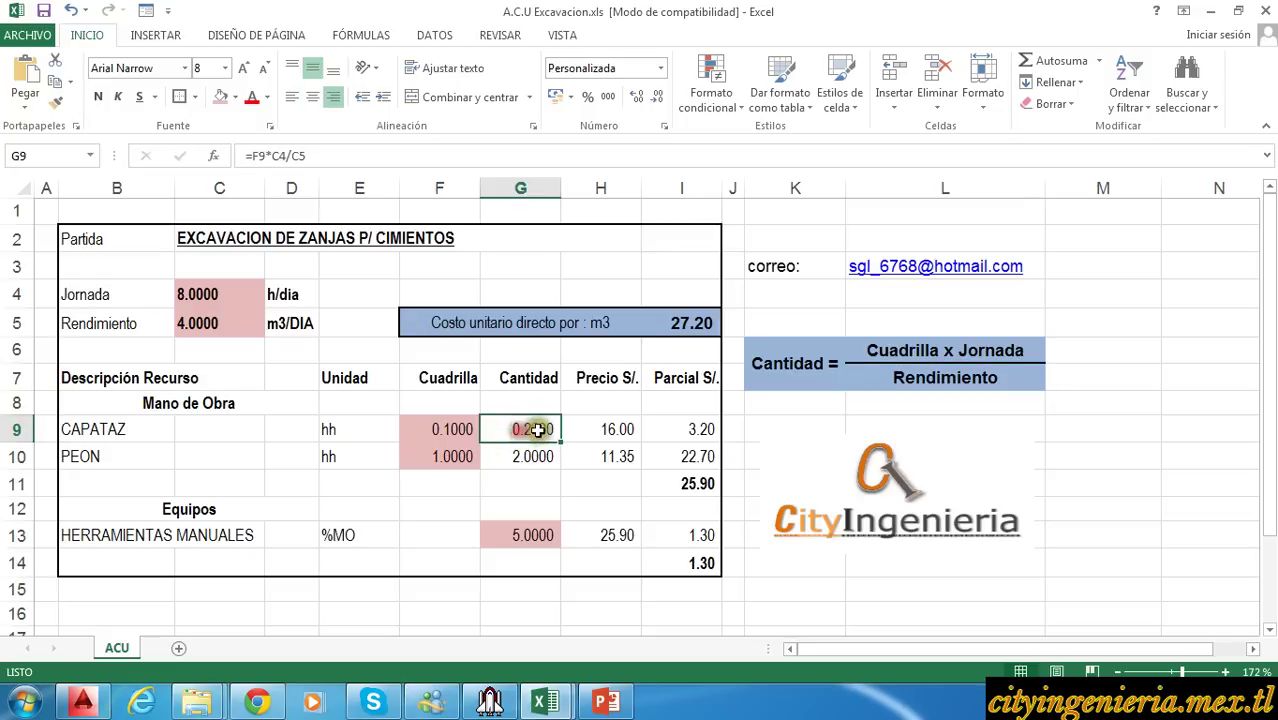
double_click(533, 428)
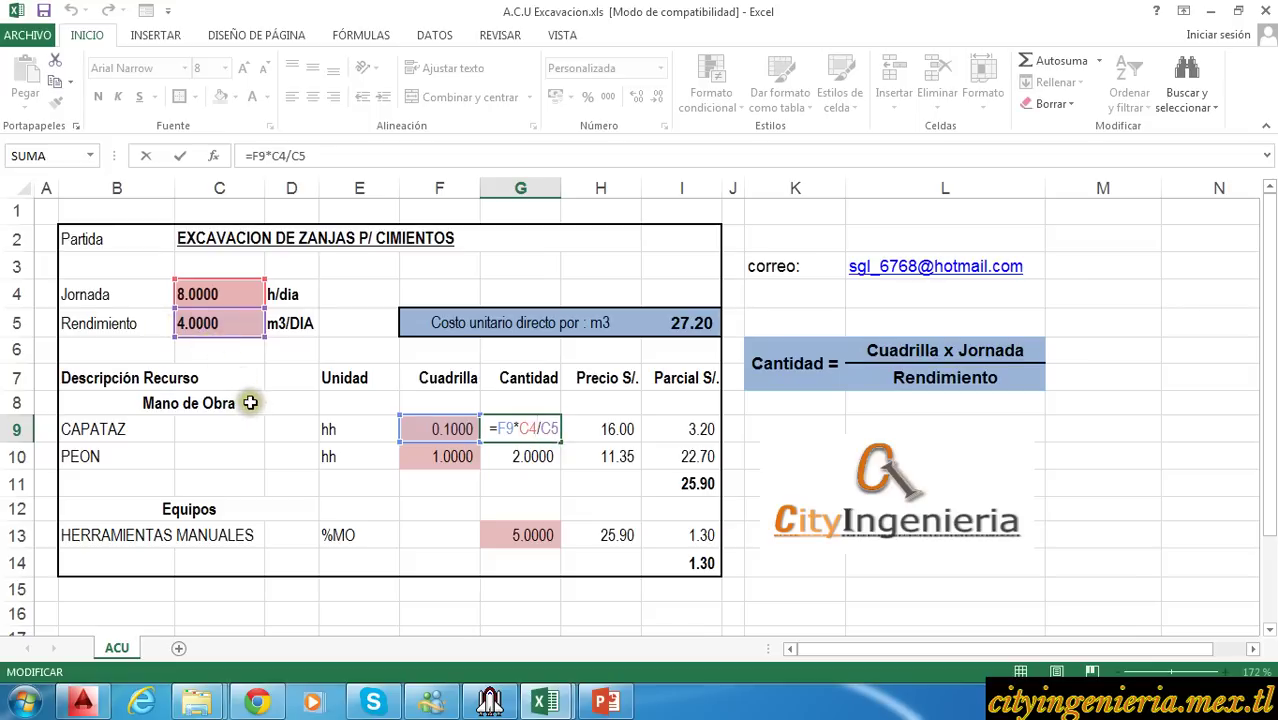
key("Return")
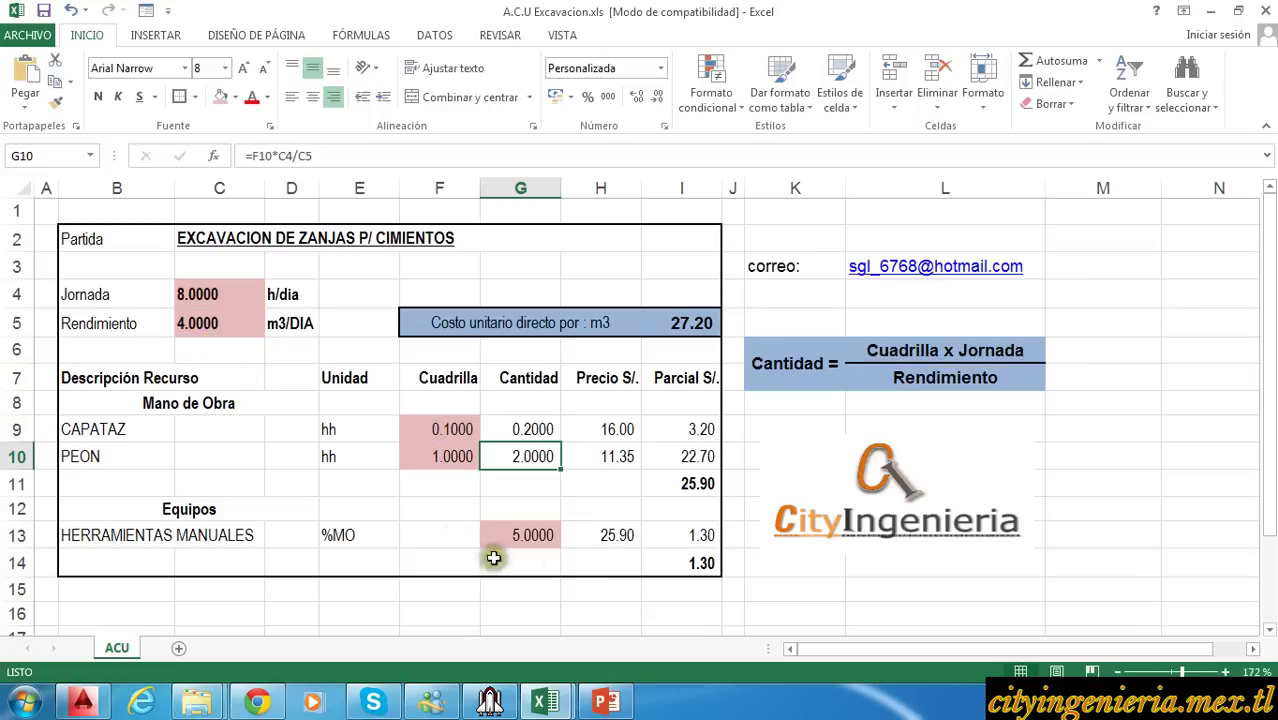
left_click(435, 505)
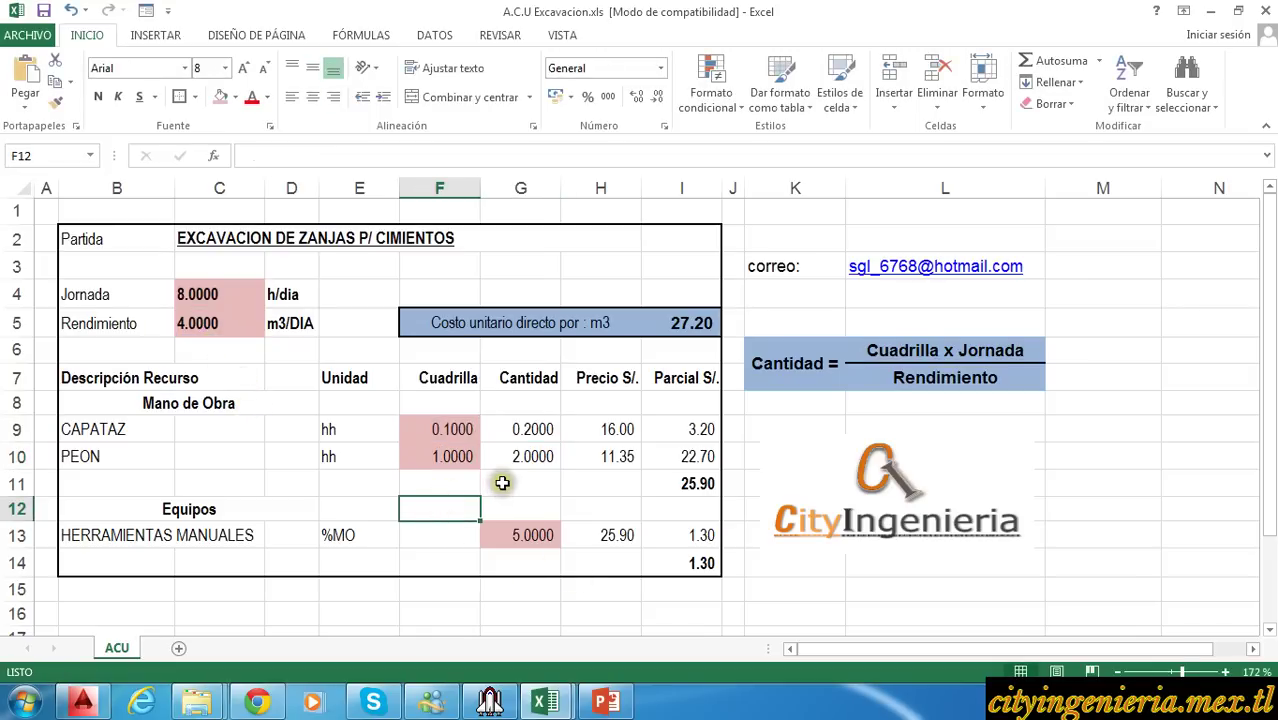
Step: Review the I9 and I10 partial cost formulas and the I11 labour subtotal
left_click(705, 430)
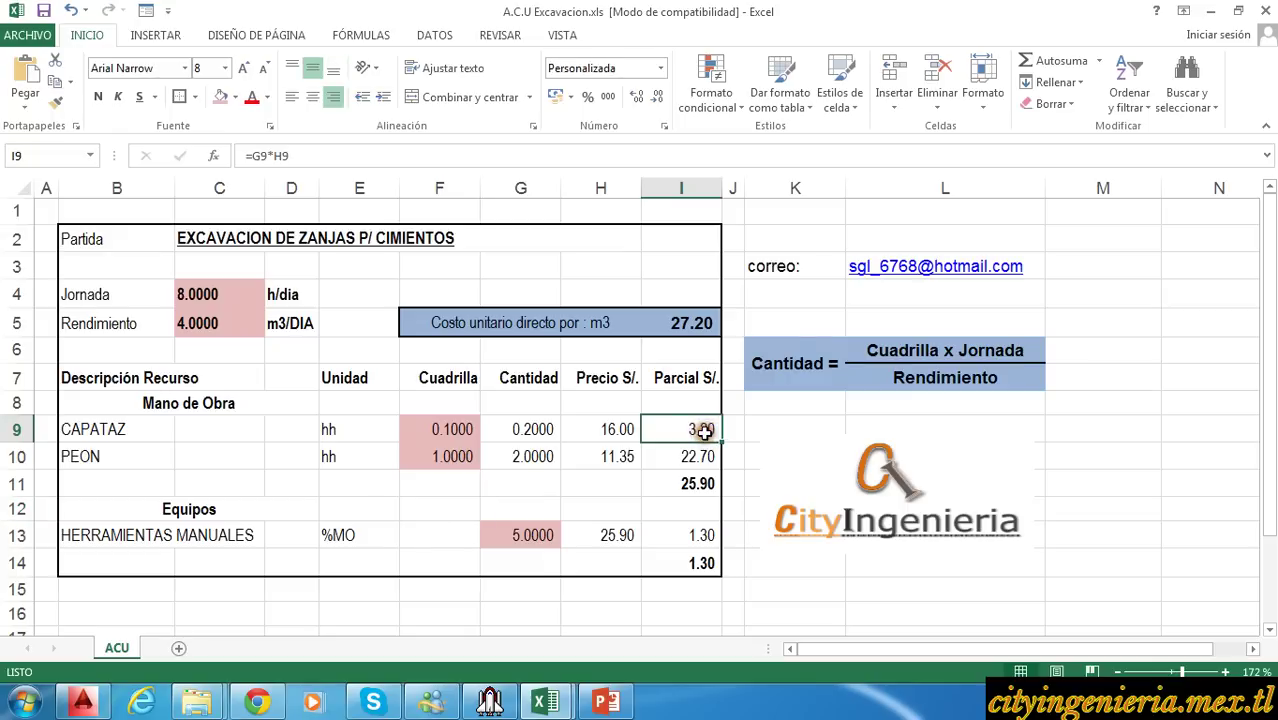
double_click(688, 430)
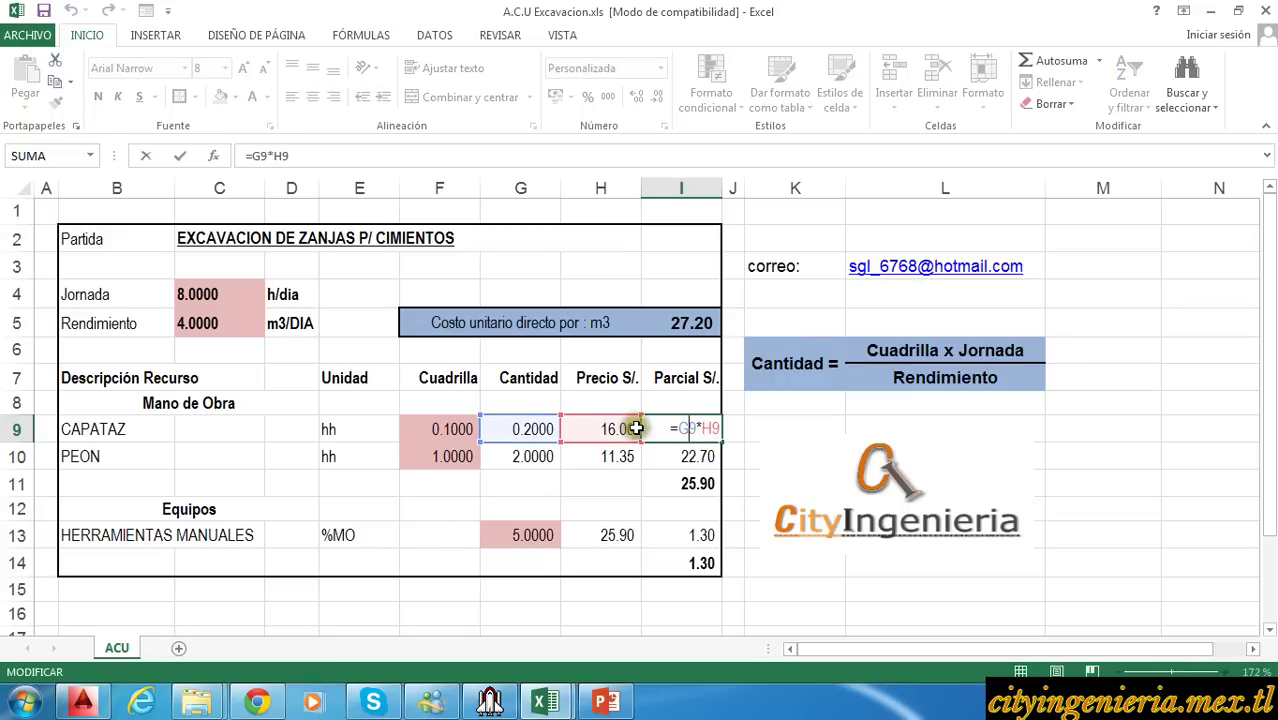
key("Return")
double_click(697, 452)
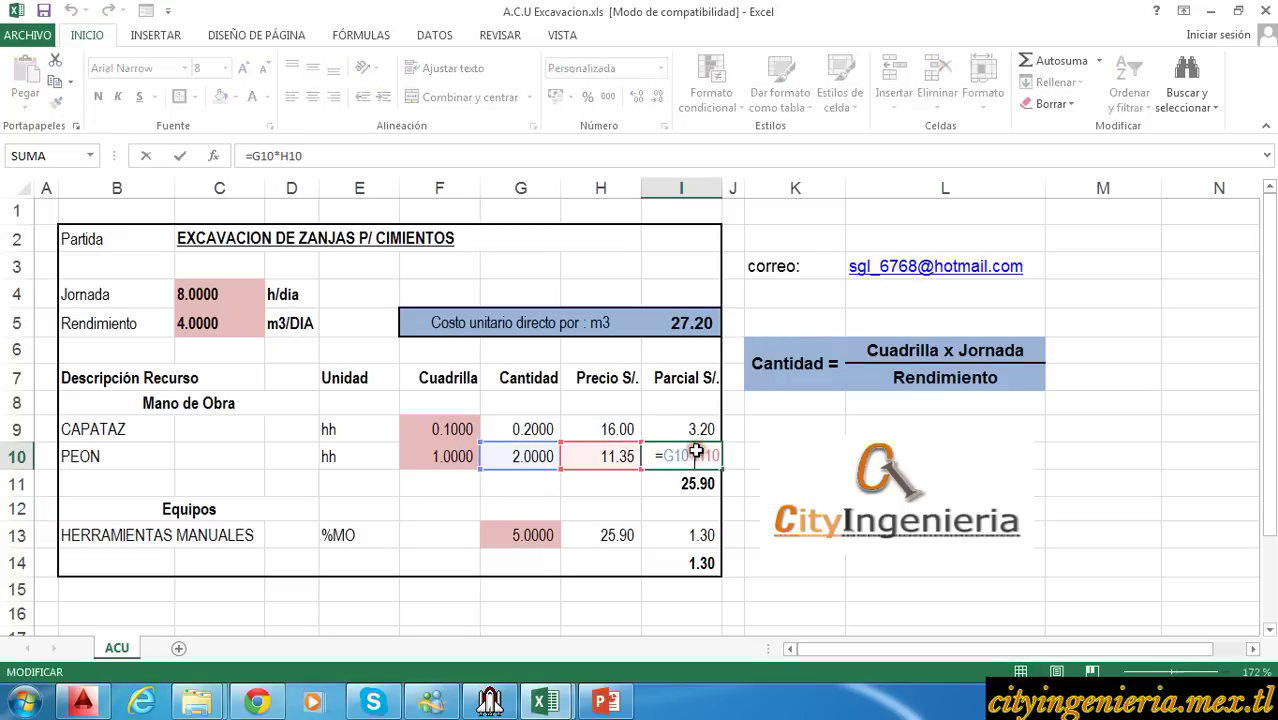
key("Return")
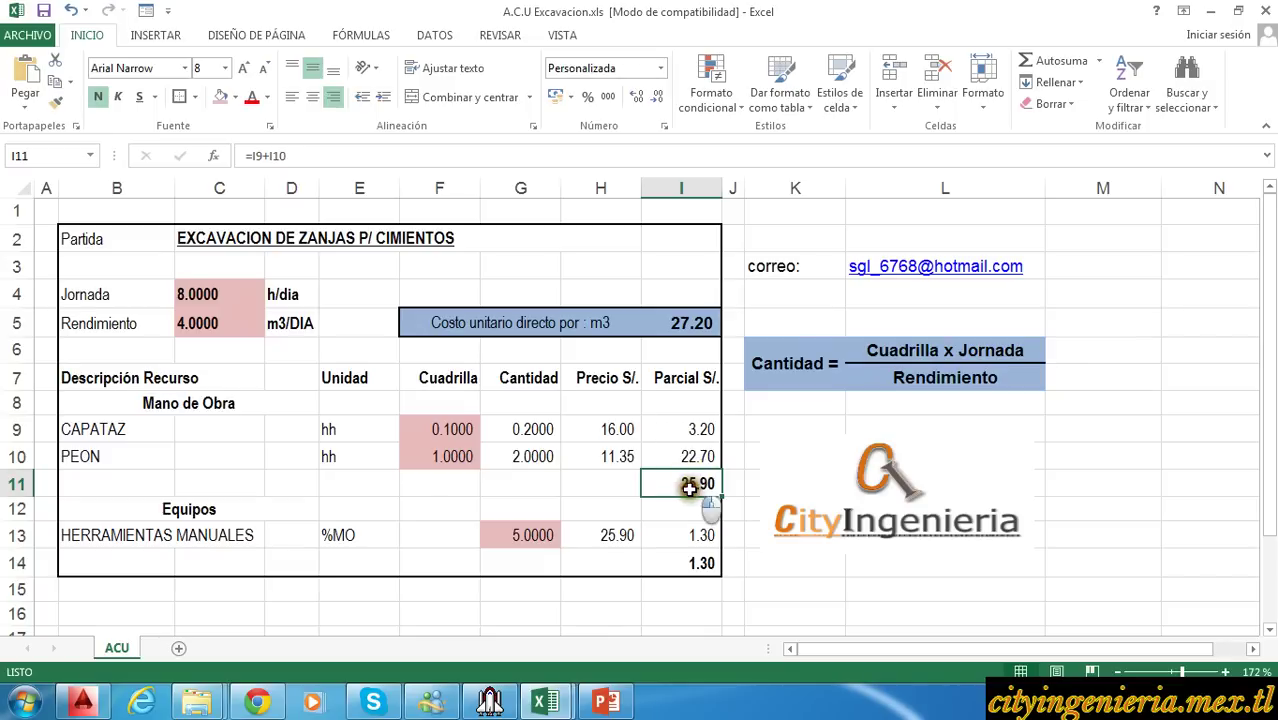
double_click(700, 487)
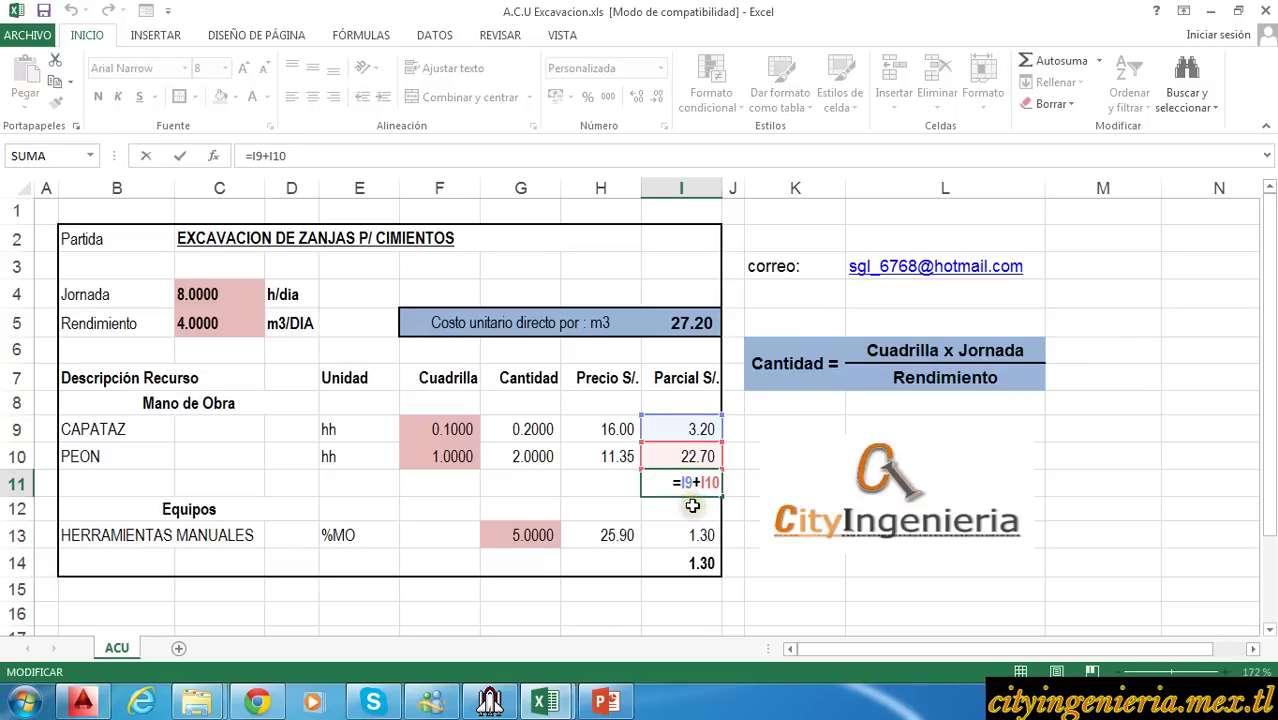
key("Return")
Step: Review the hand-tools formulas in H13 and I13 giving the 1.30 partial
double_click(625, 541)
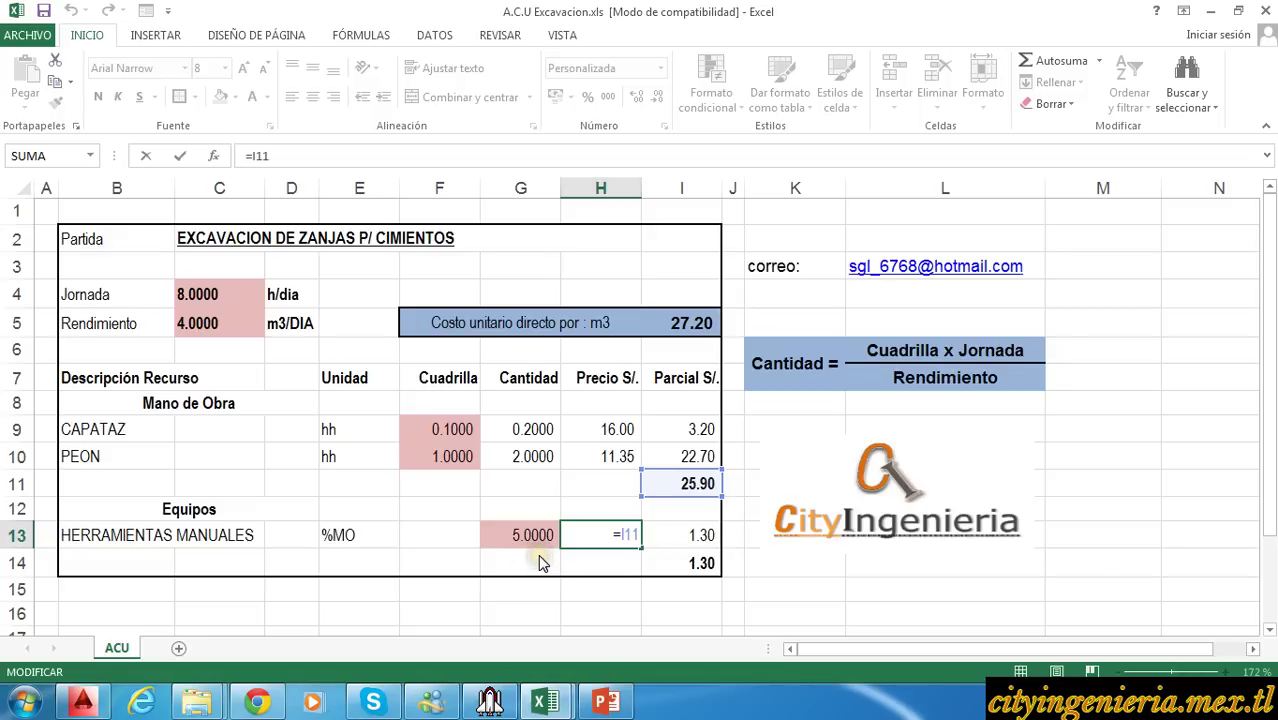
key("Return")
double_click(685, 535)
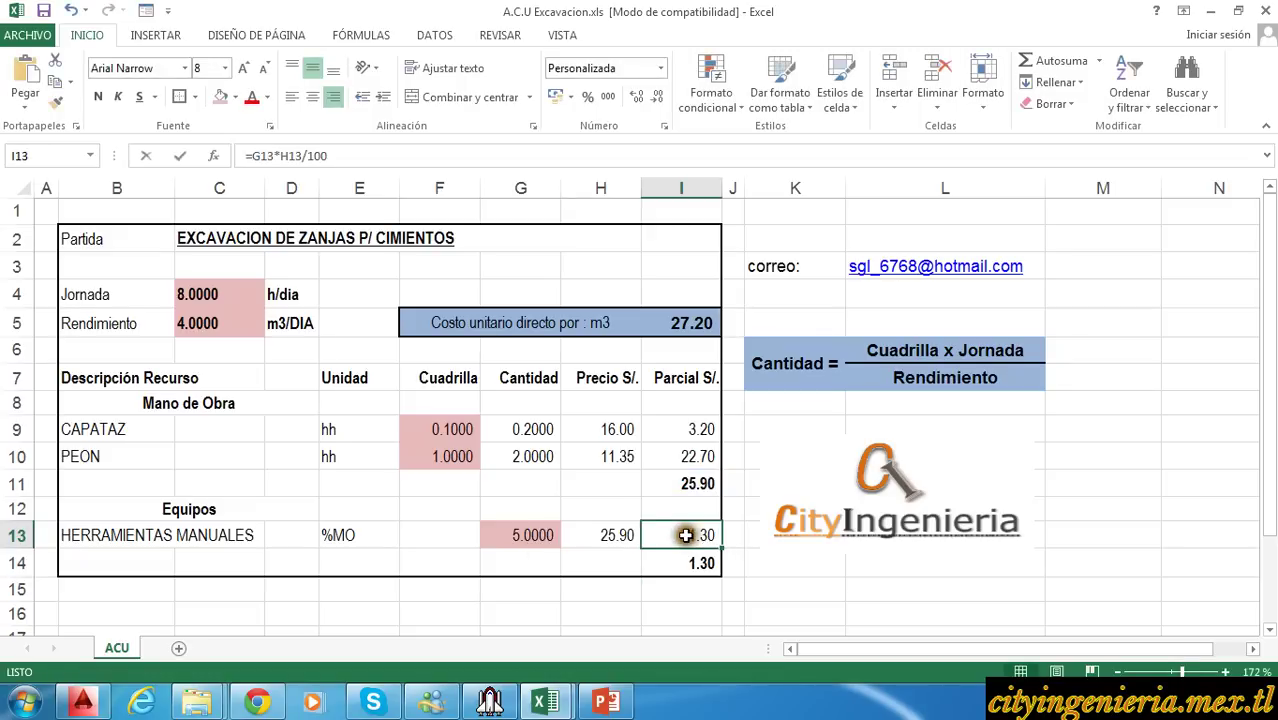
key("Return")
Step: Review the equipment subtotal =I13 in I14 and direct cost =I11+I14 in I5
double_click(663, 562)
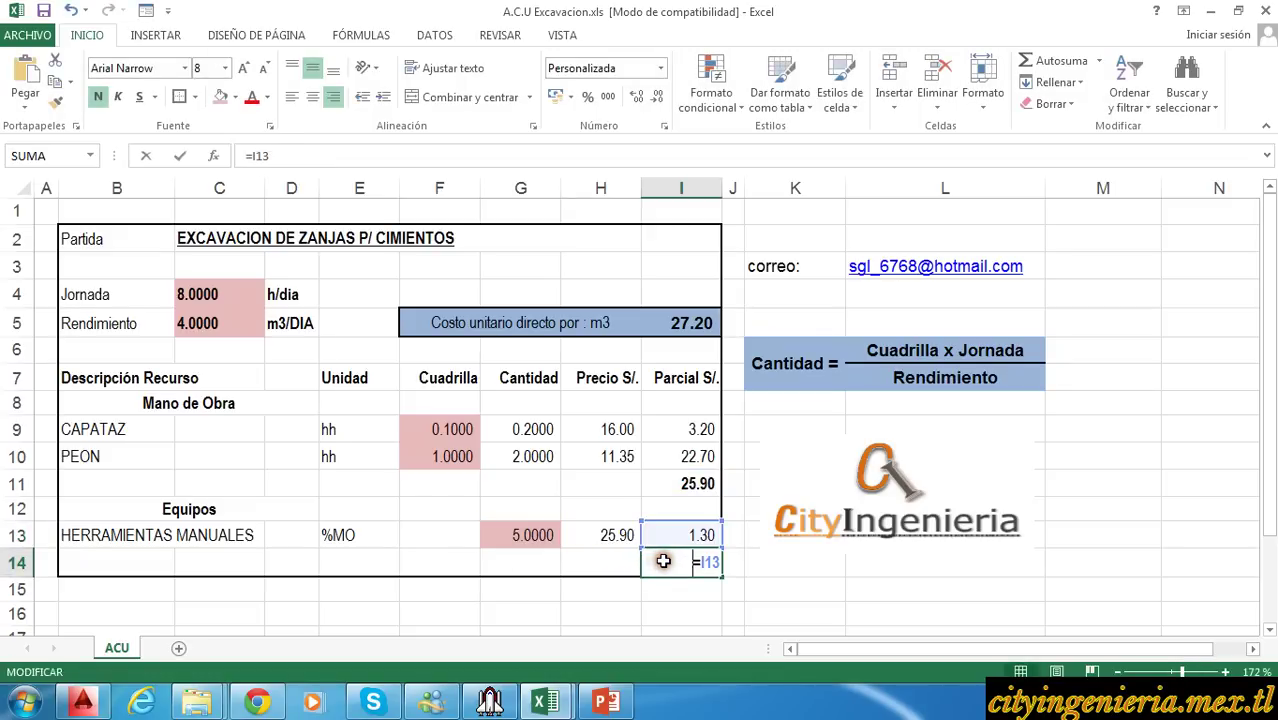
key("Return")
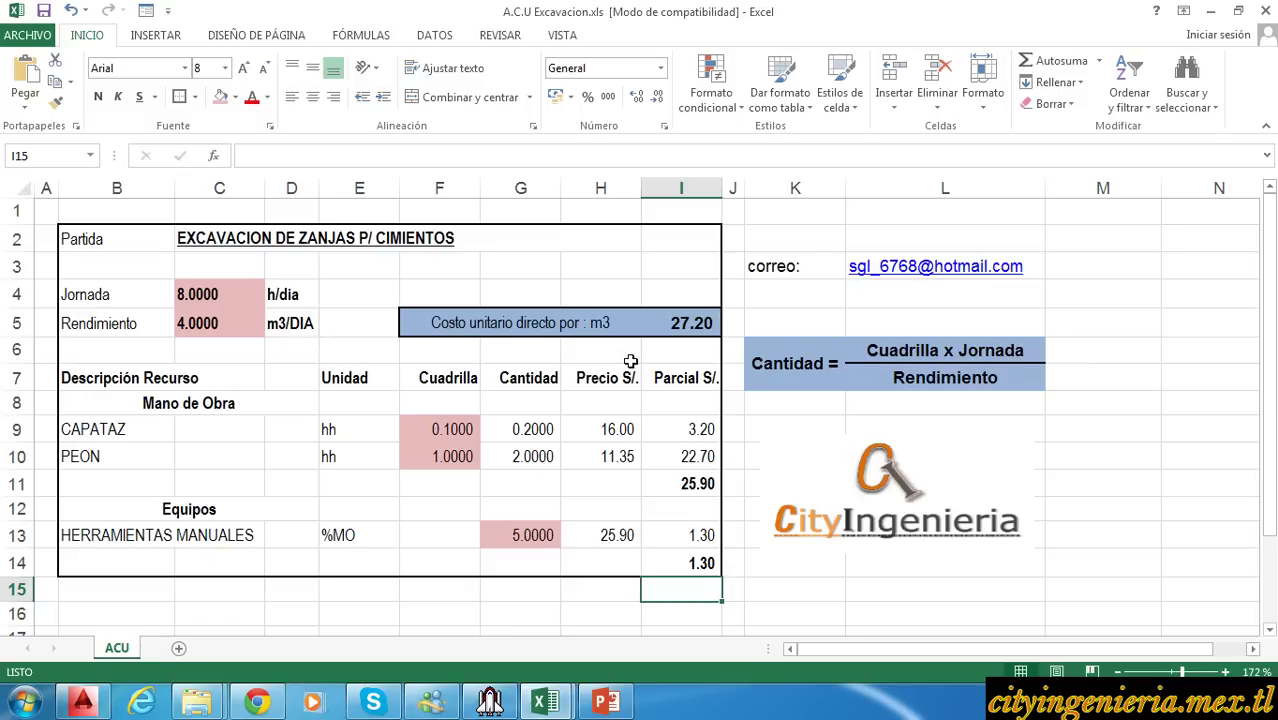
double_click(688, 323)
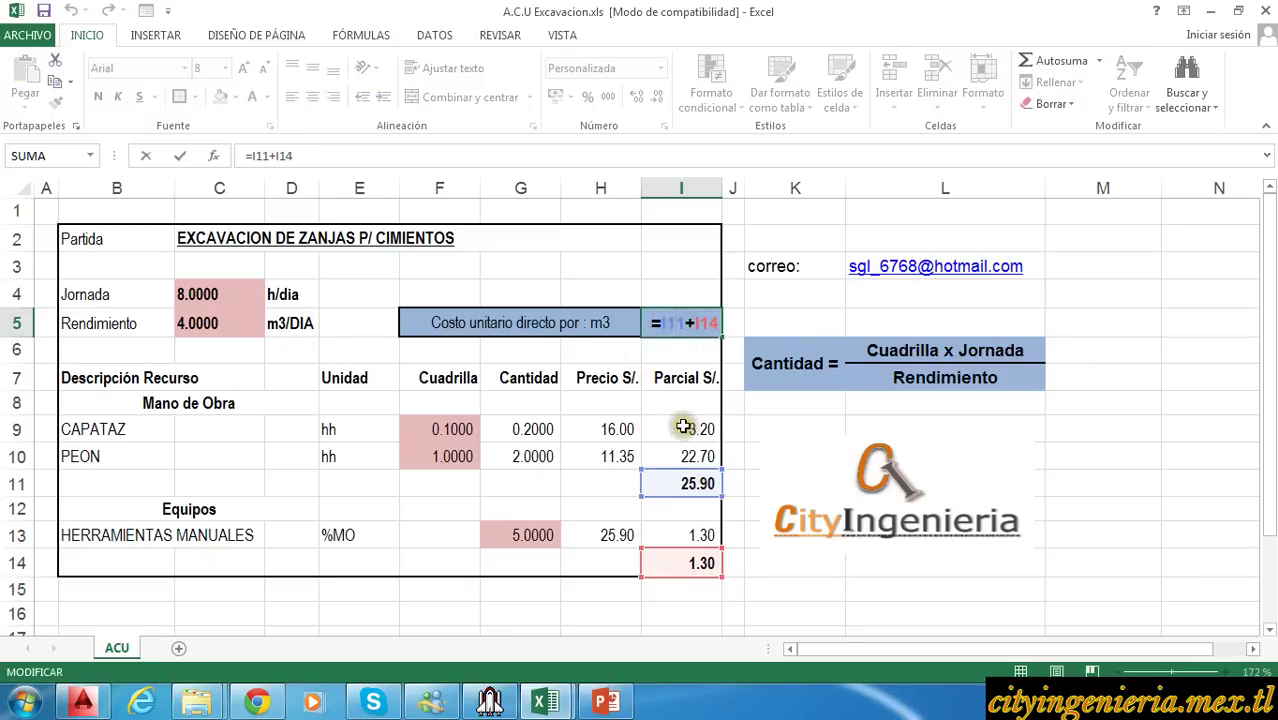
key("Escape")
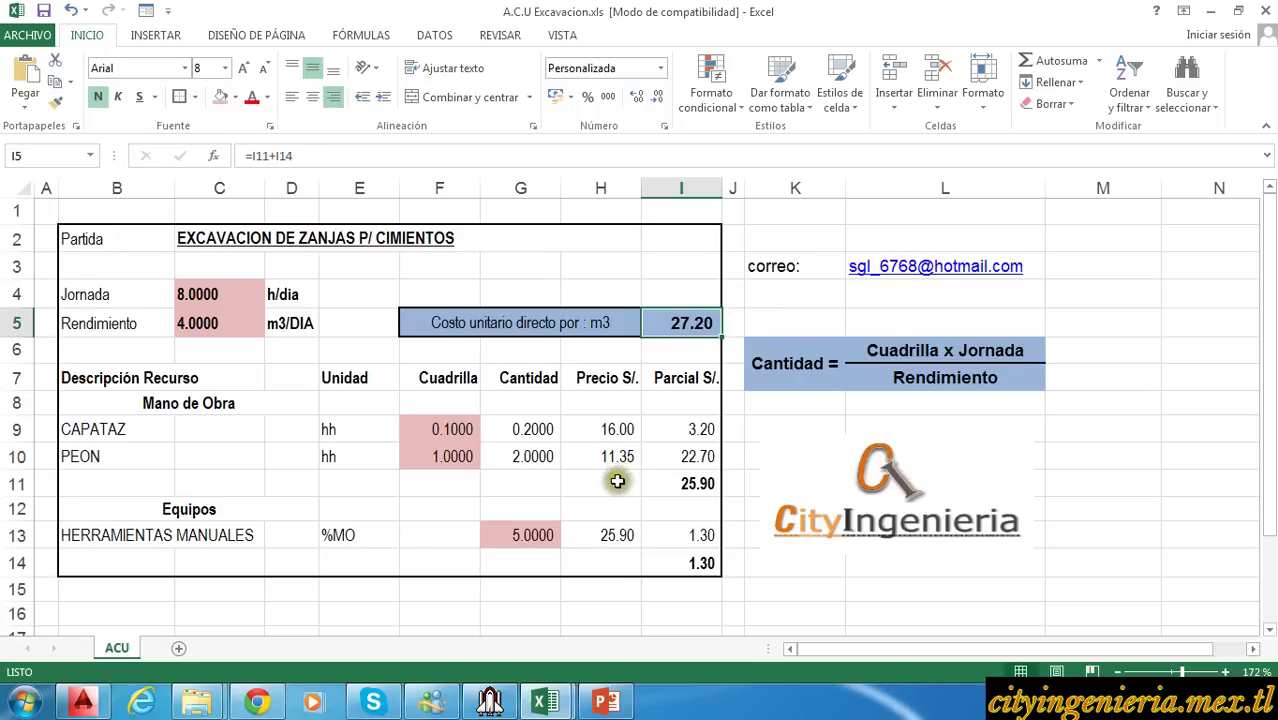
left_click(424, 524)
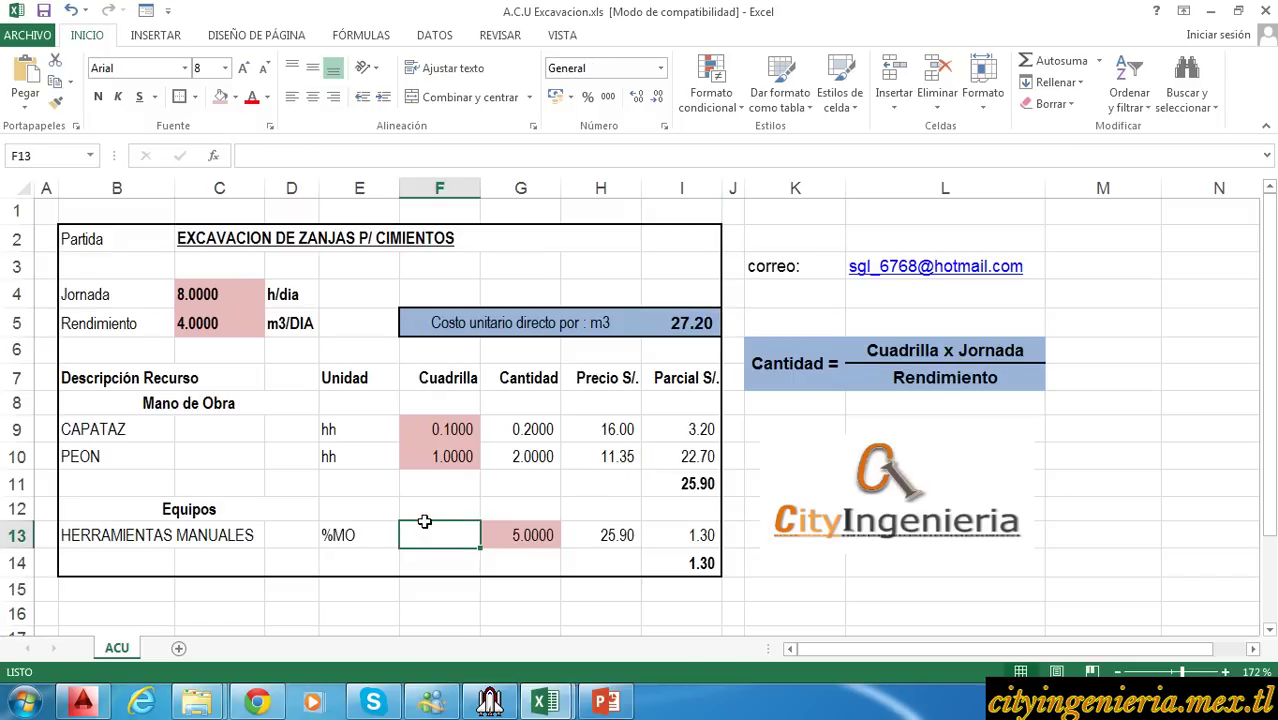
left_click(220, 298)
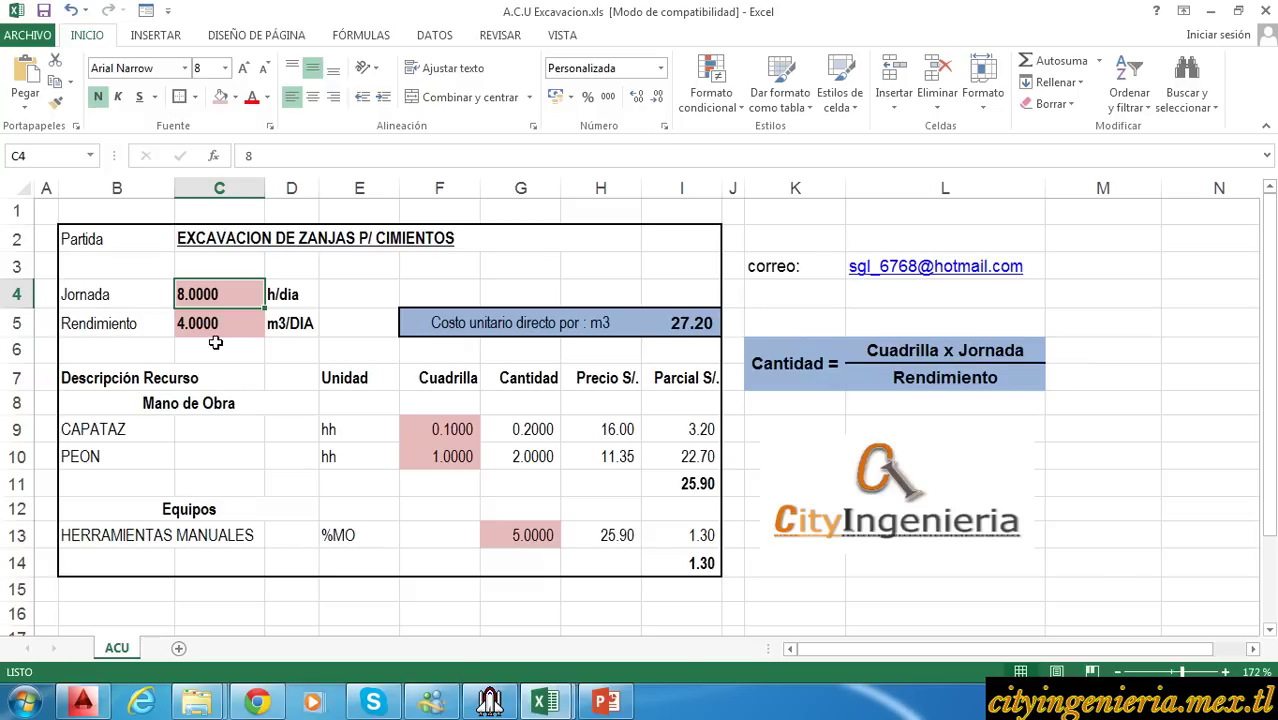
Step: Set Jornada to 10 h/dia in C4 and Rendimiento to 4.8 m3/DIA in C5
left_click(228, 325)
left_click(221, 295)
type("10")
key("Return")
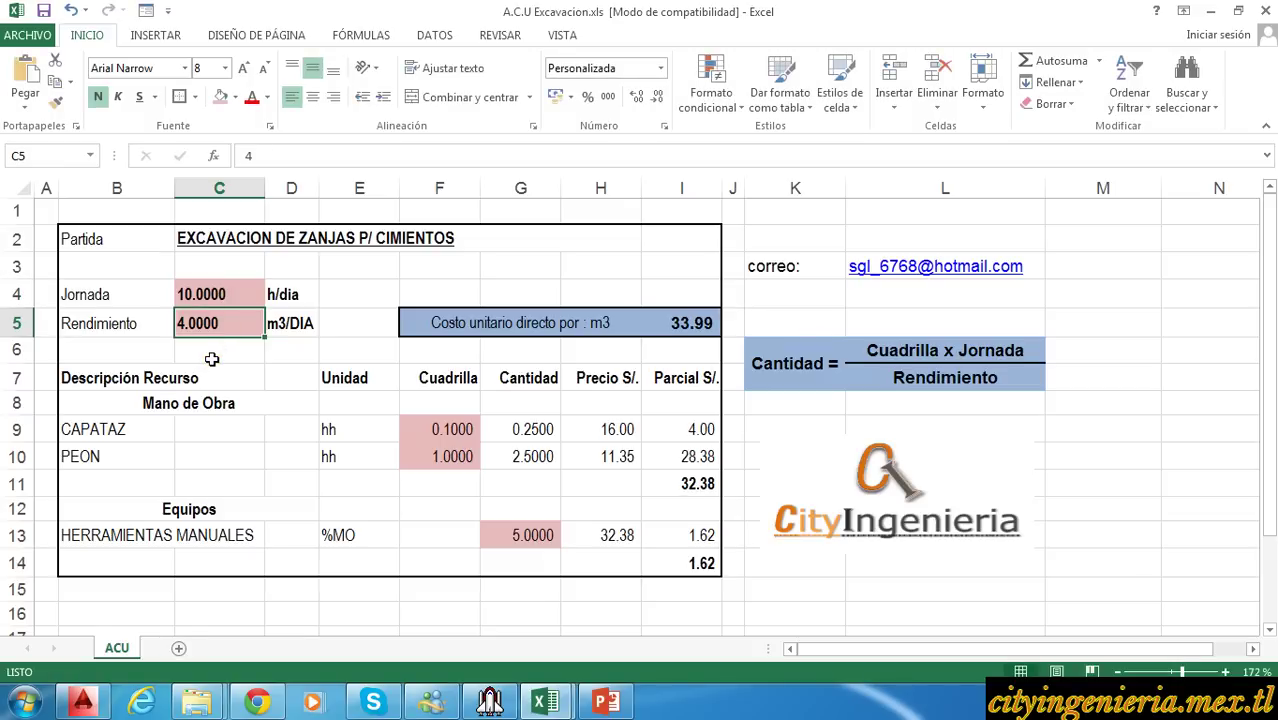
type("4.8")
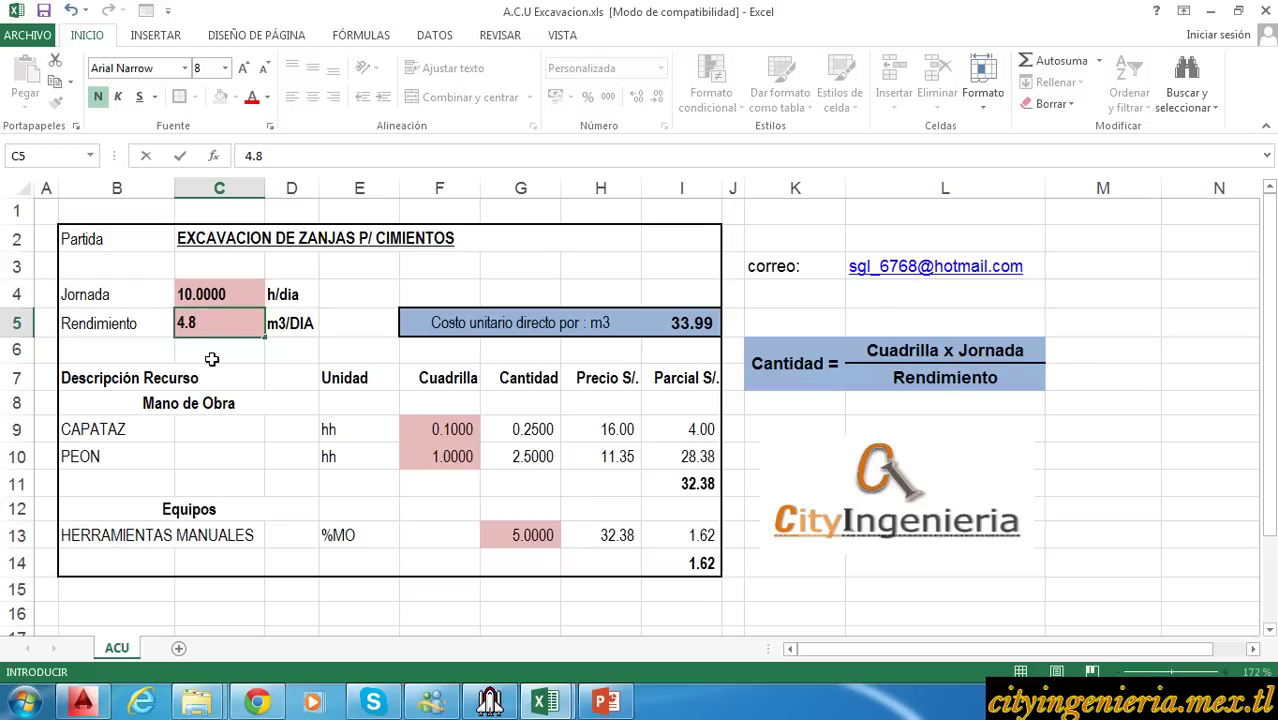
key("Return")
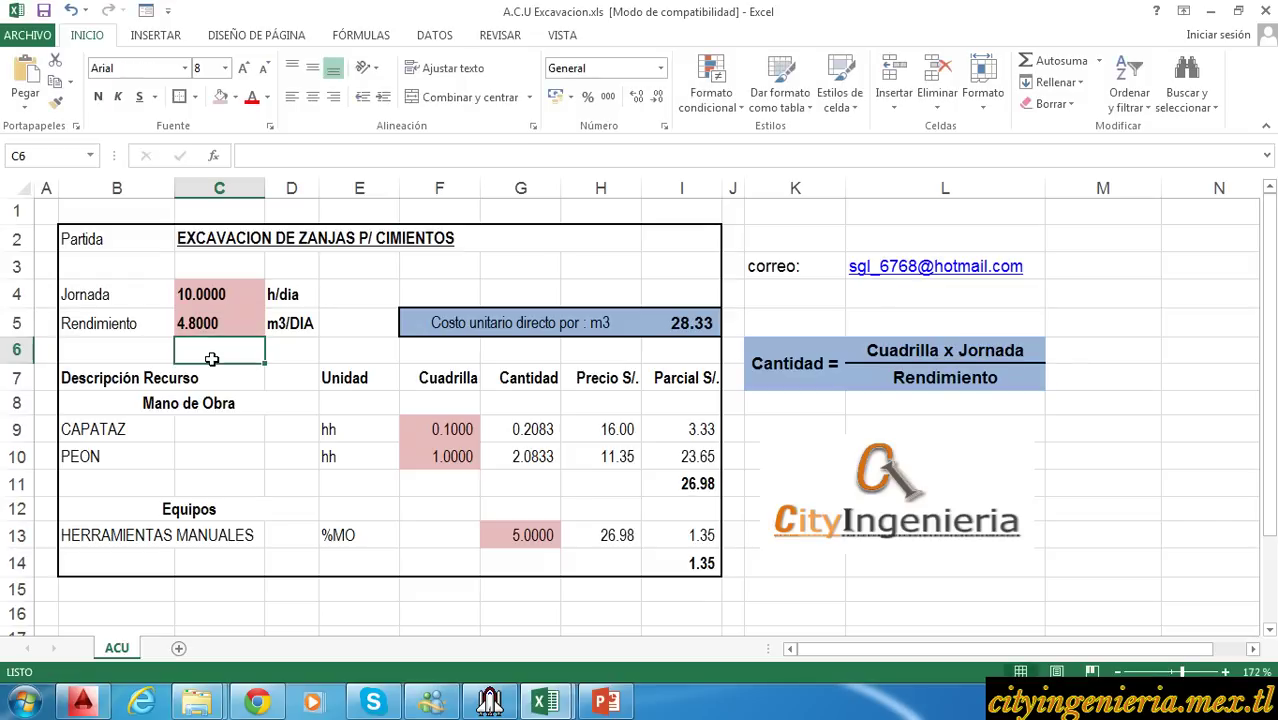
Step: Check the recalculated G9 and G10 crew quantities and the 28.33 direct cost in I5
left_click(512, 432)
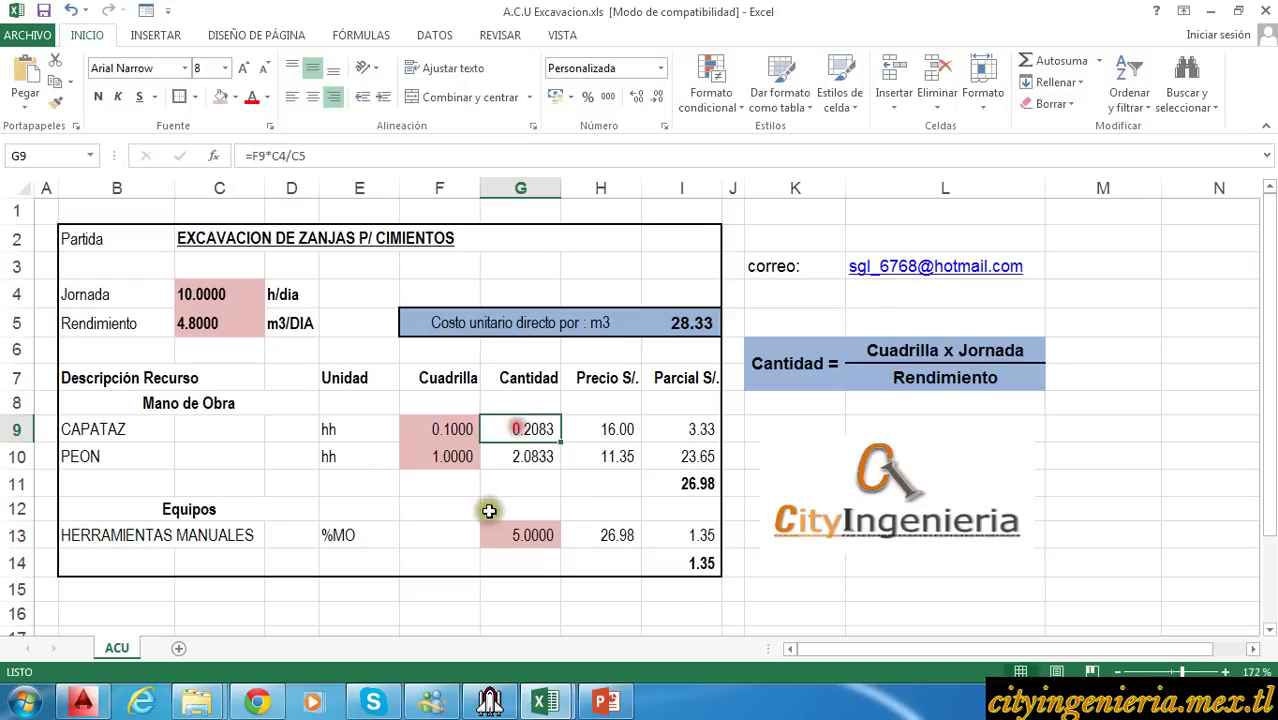
left_click(538, 455)
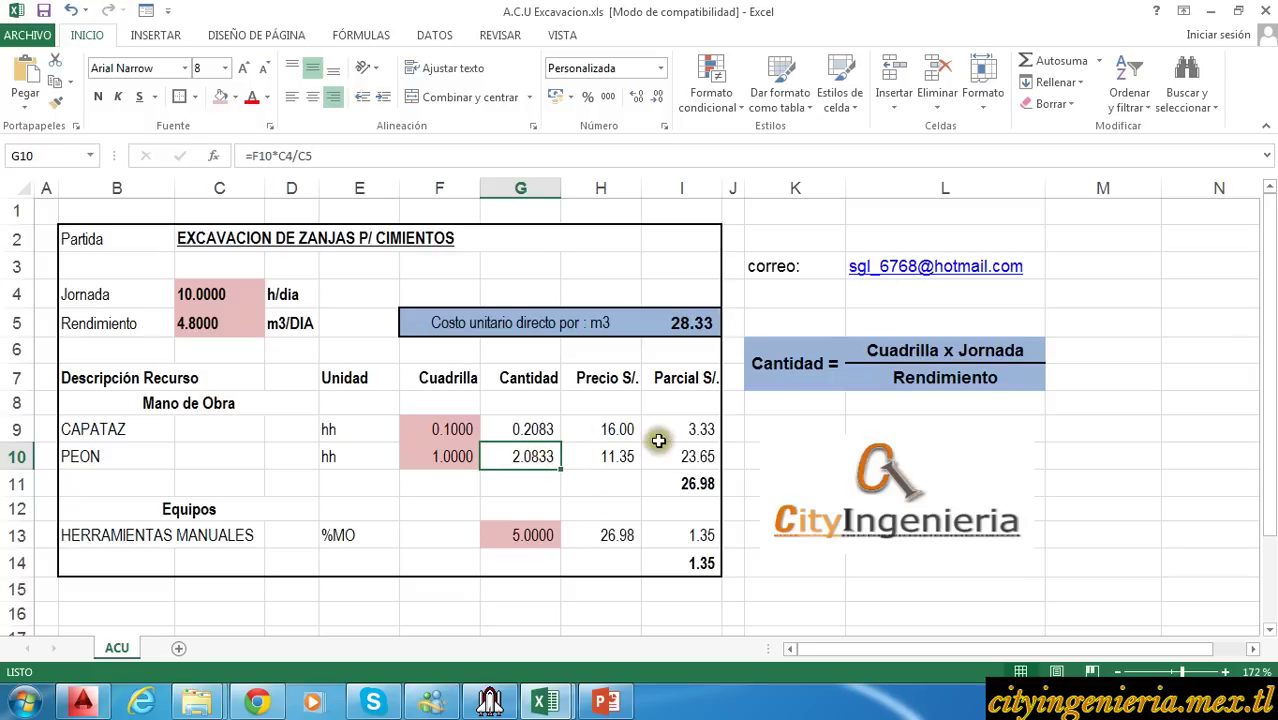
left_click(690, 322)
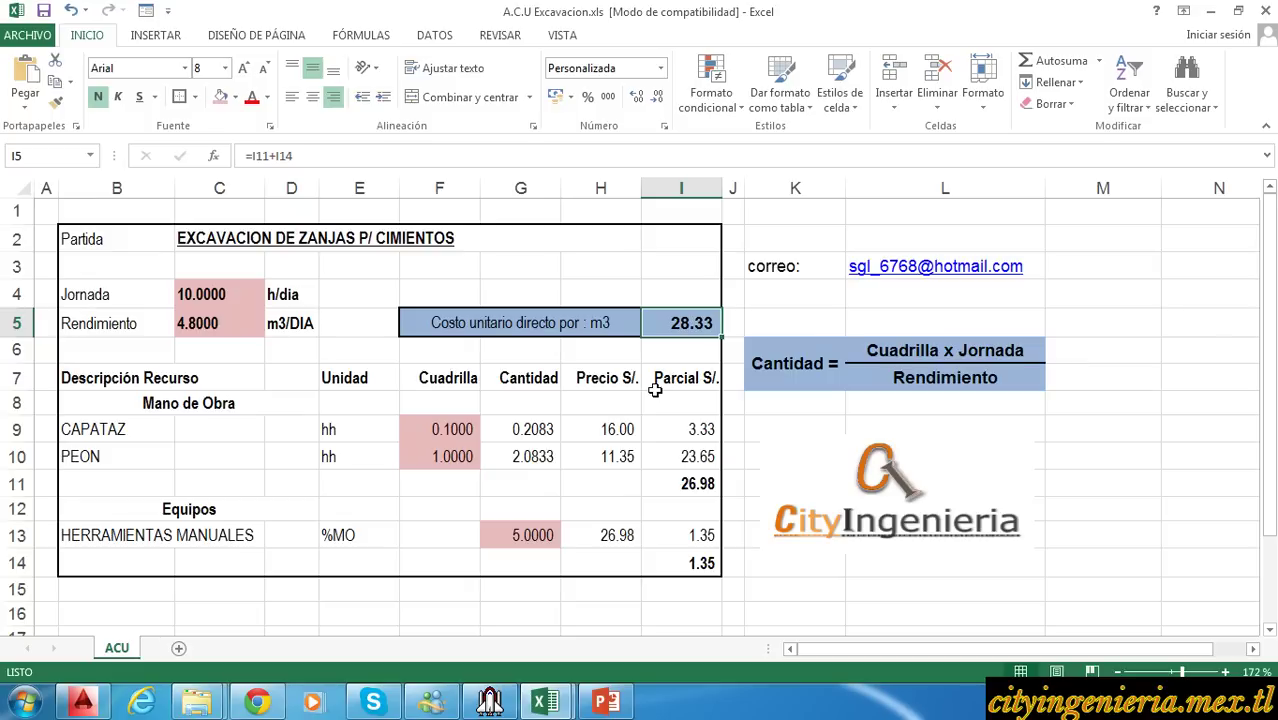
Step: Change the CAPATAZ price to 14.00 and PEON to 10.50, then check the 26.03 direct cost
left_click(598, 458)
left_click(578, 428)
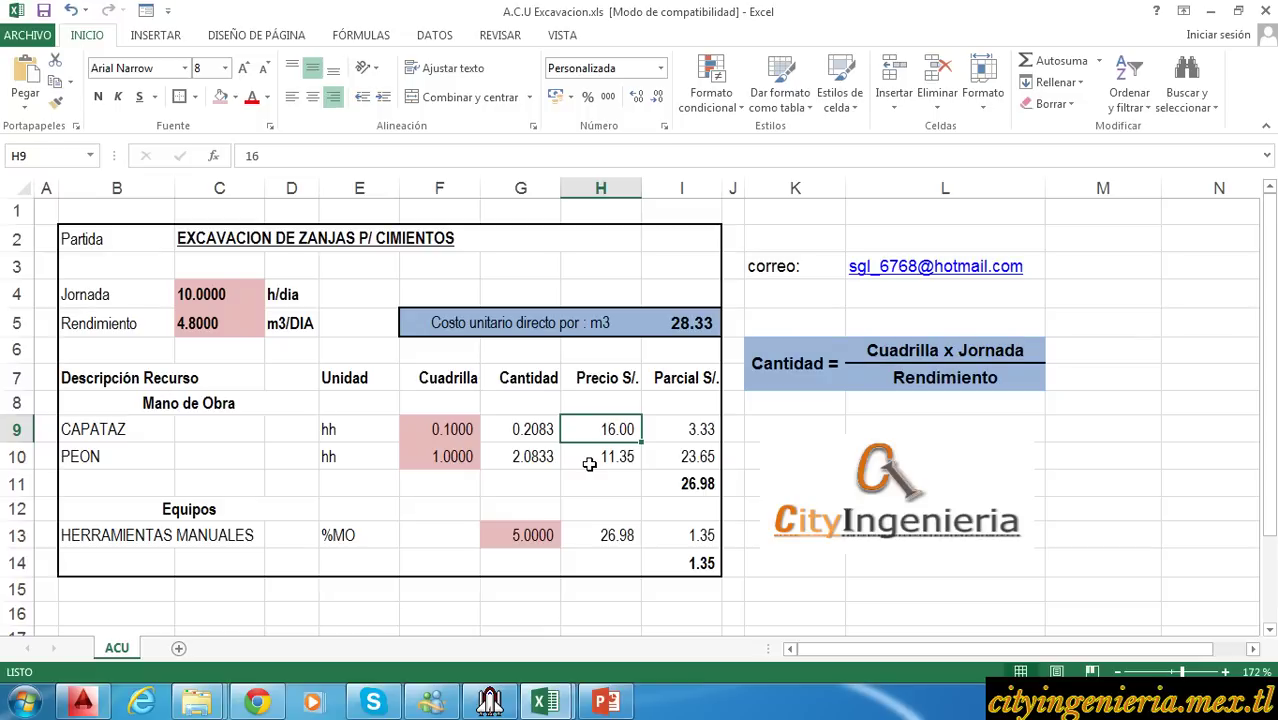
type("14")
key("Return")
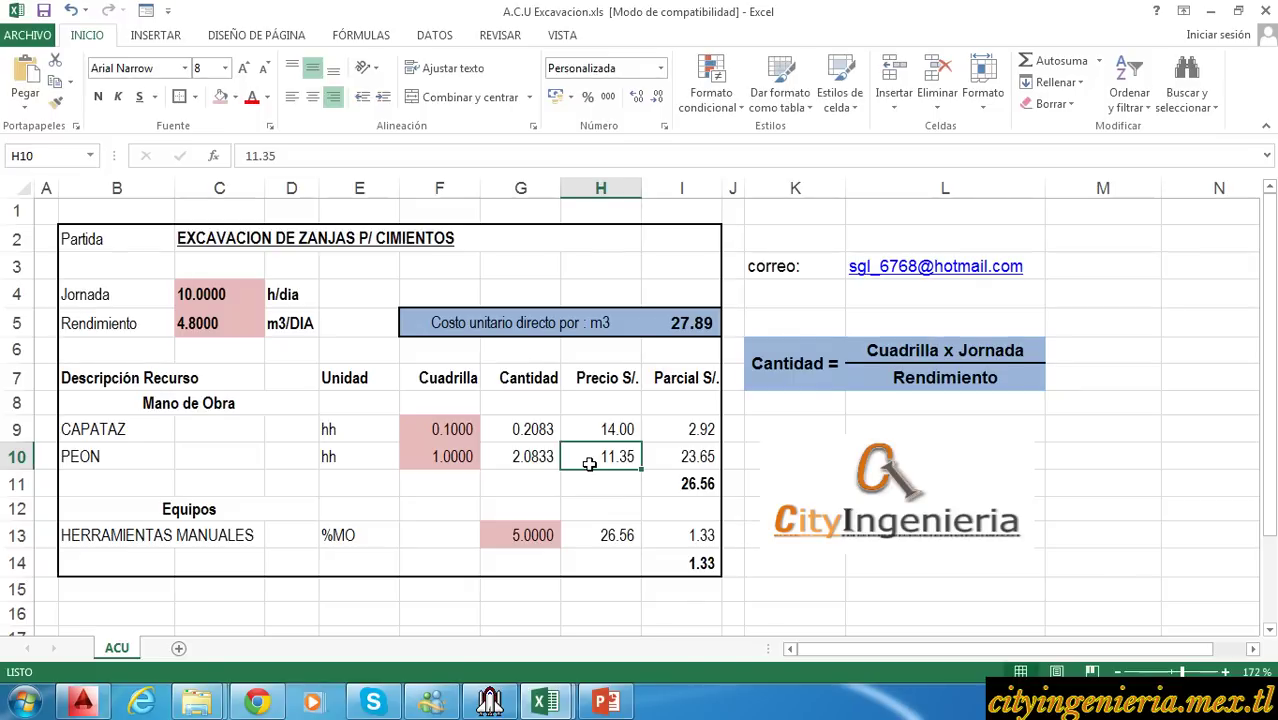
type("10.")
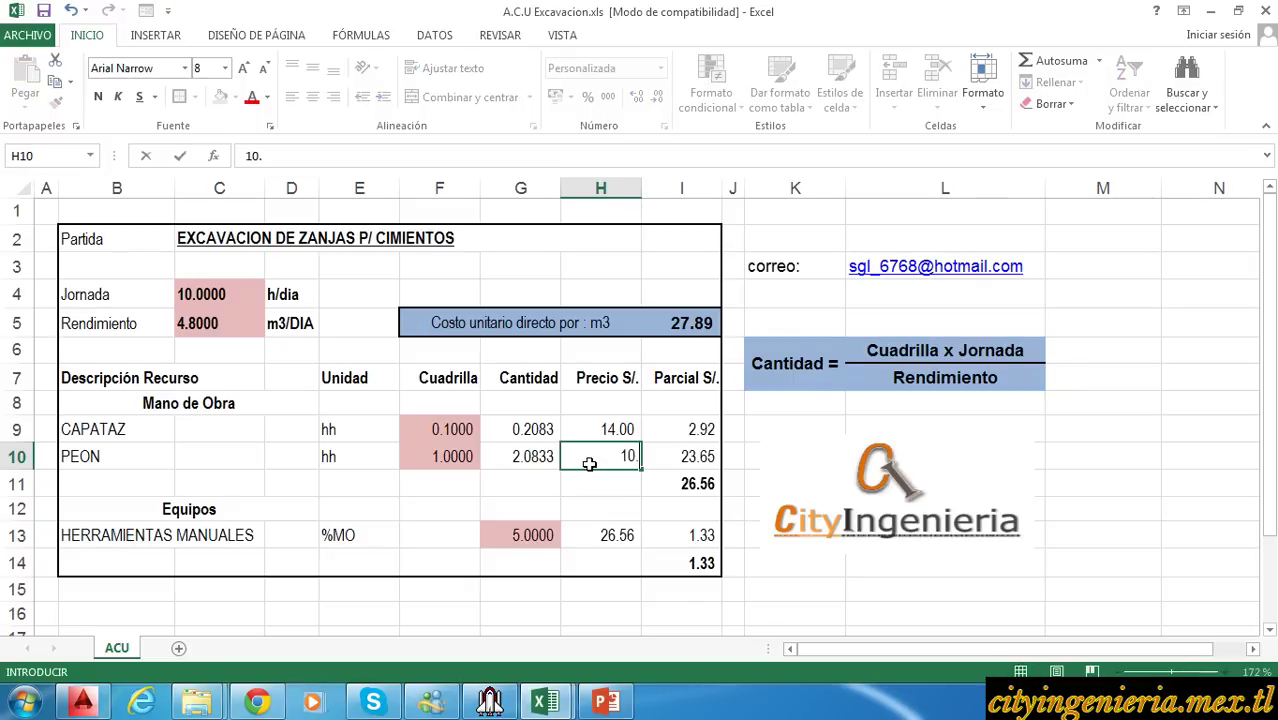
key("Return")
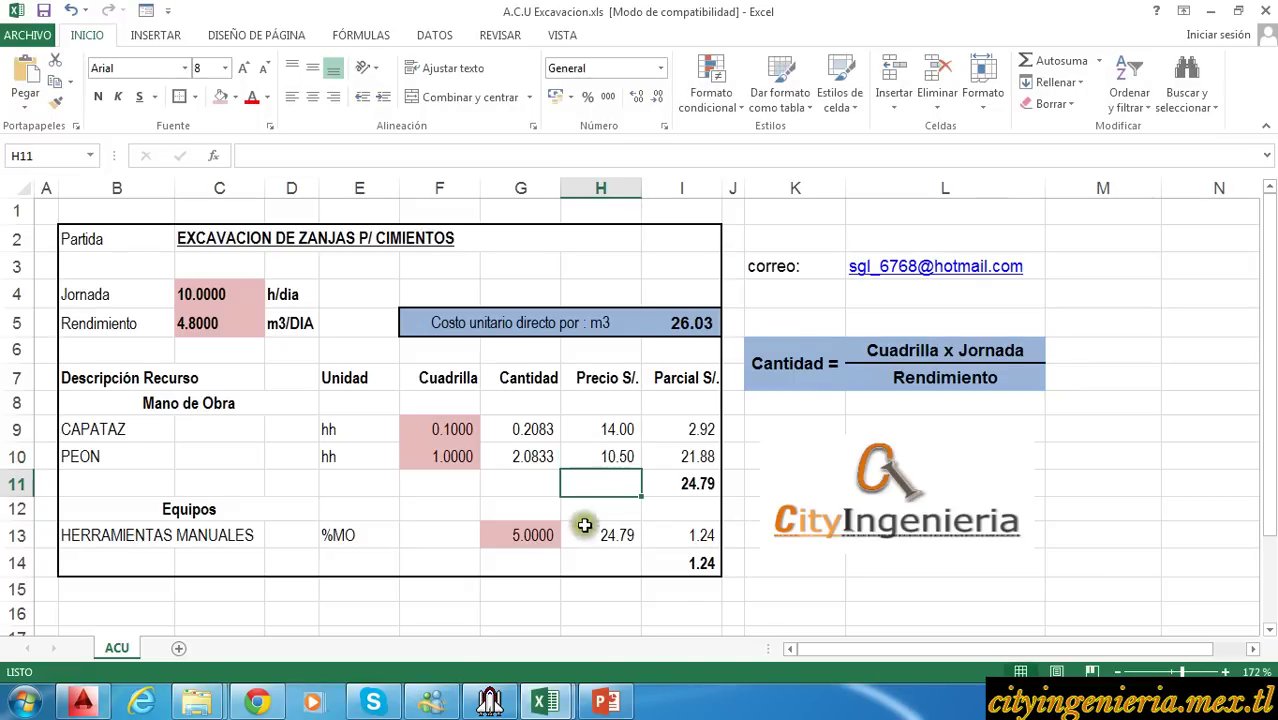
left_click(673, 322)
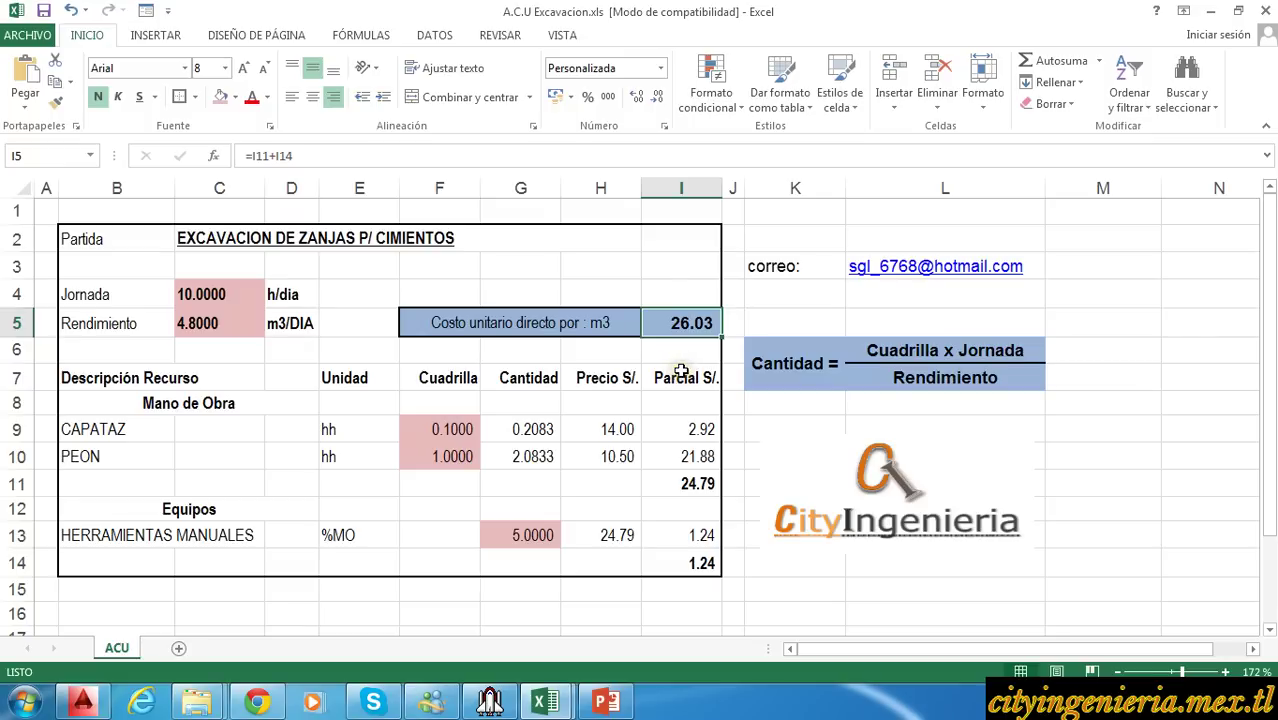
left_click(602, 478)
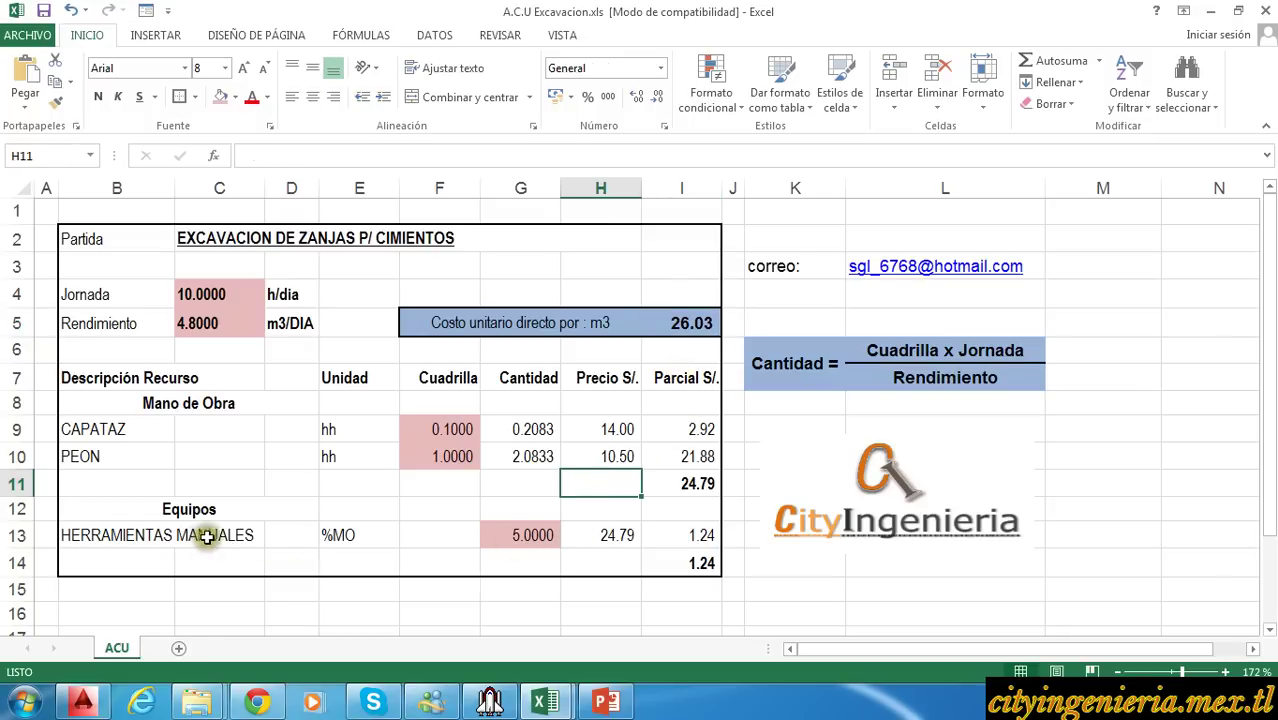
Step: Set the hand-tools percentage in G13 to 3, then verify I14 at 0.74 and I5 at 25.54
left_click(522, 533)
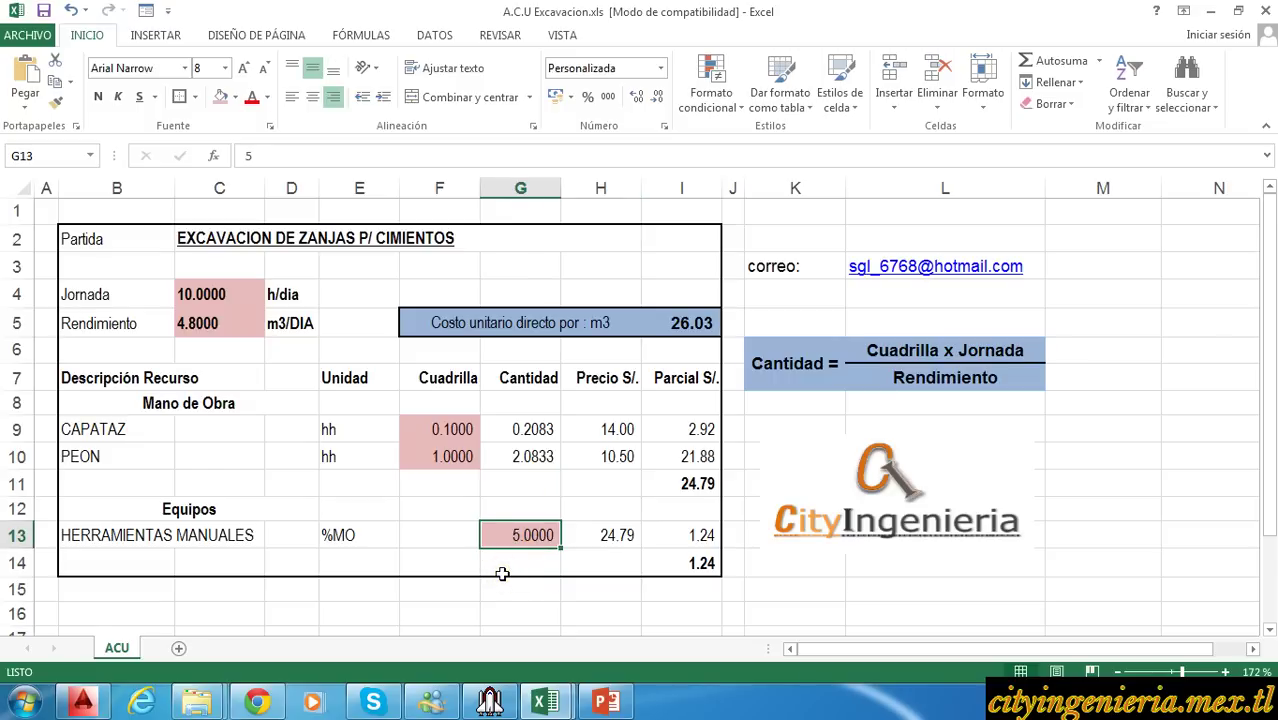
type("3")
key("Return")
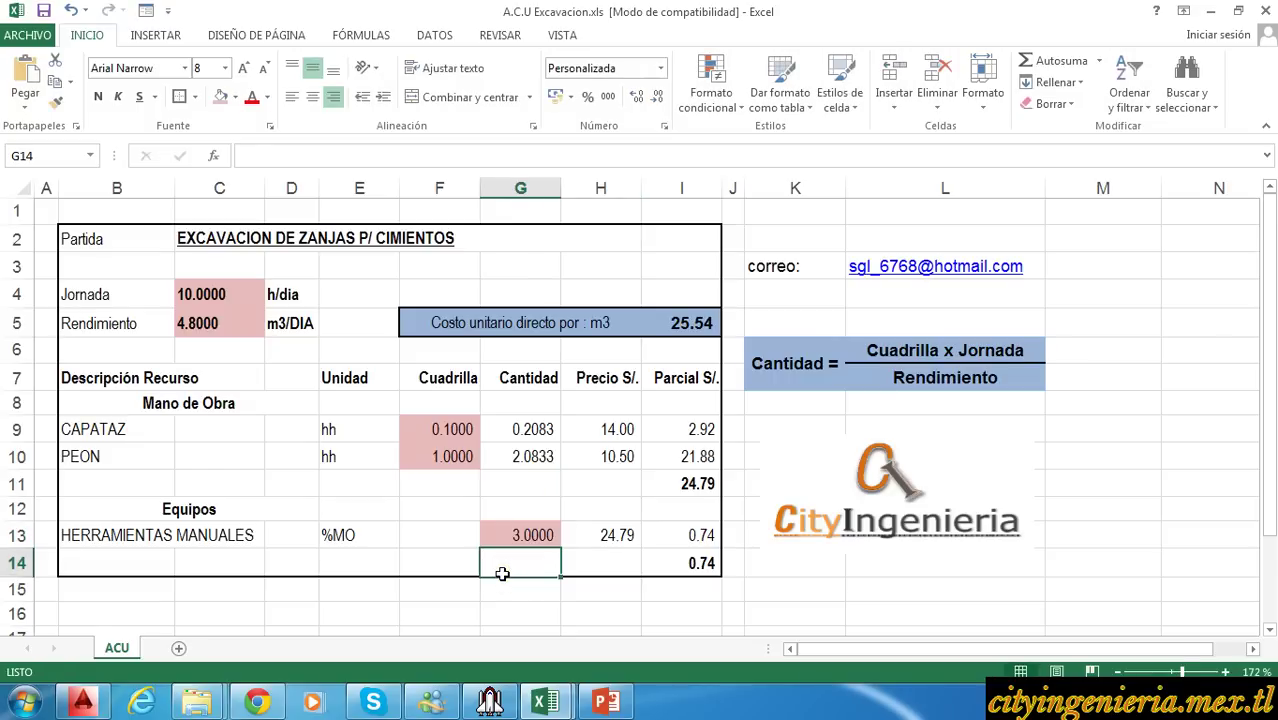
left_click(690, 552)
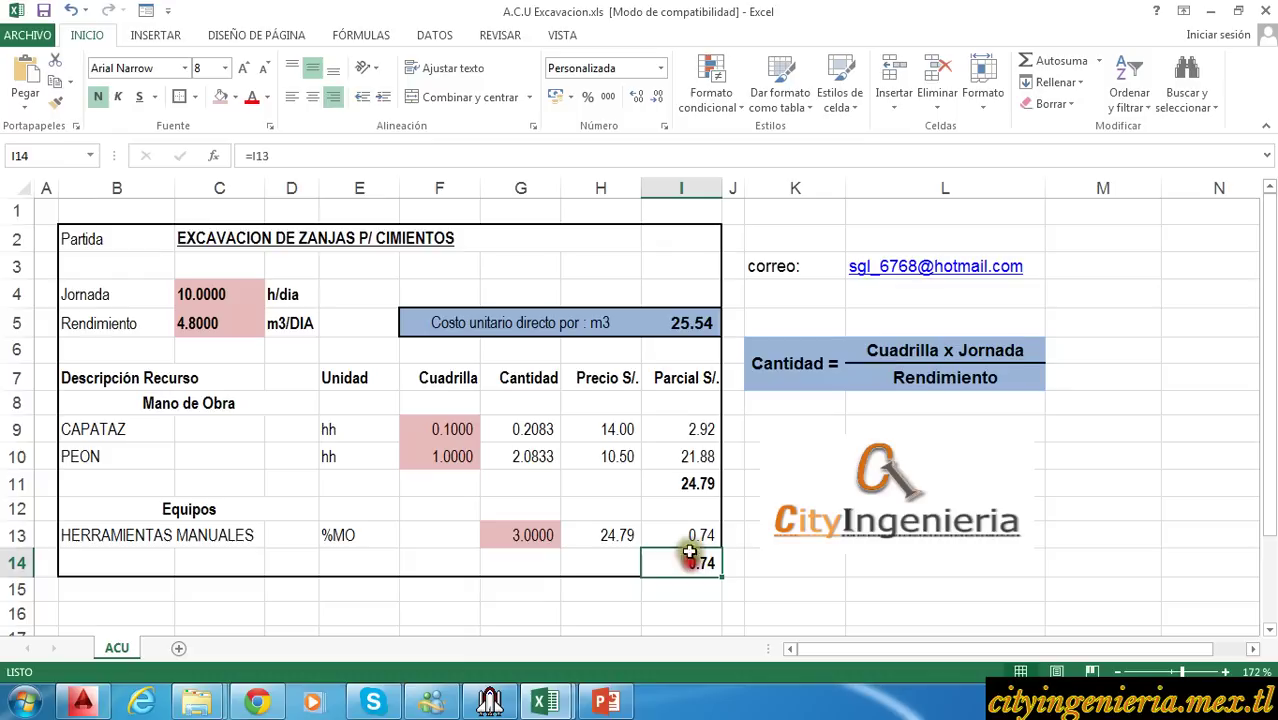
left_click(686, 324)
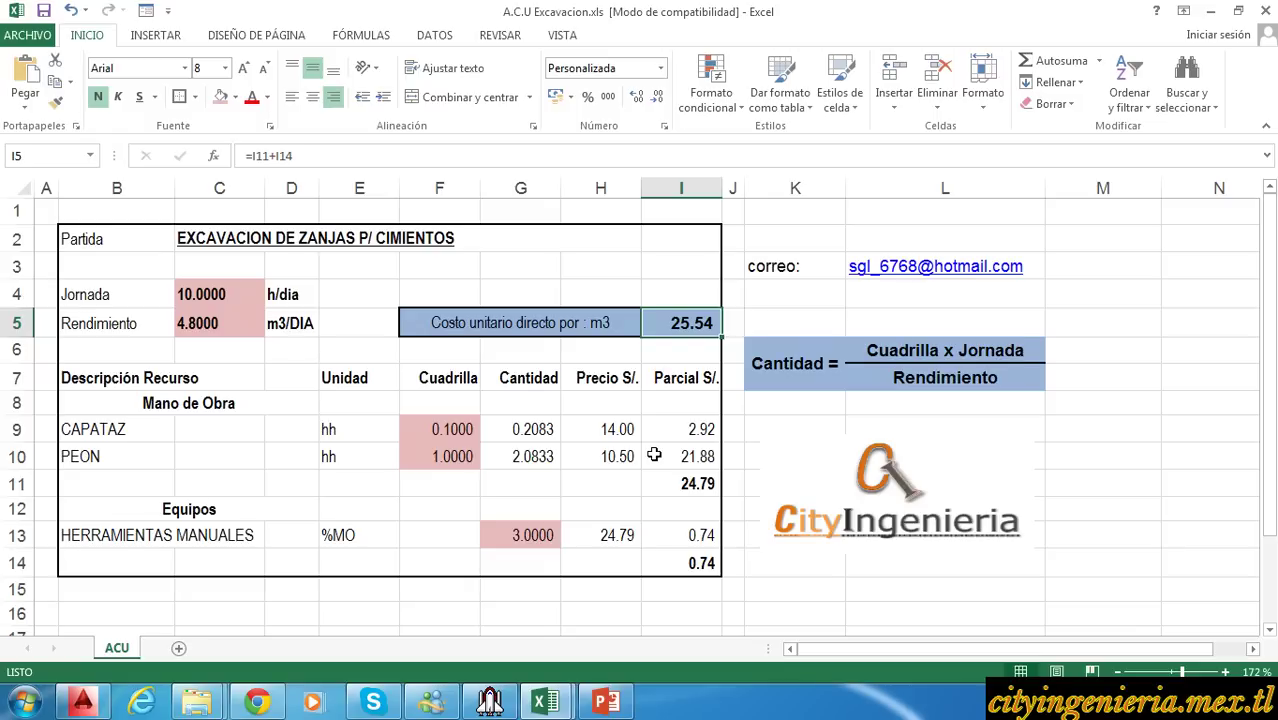
left_click(620, 536)
left_click(451, 571)
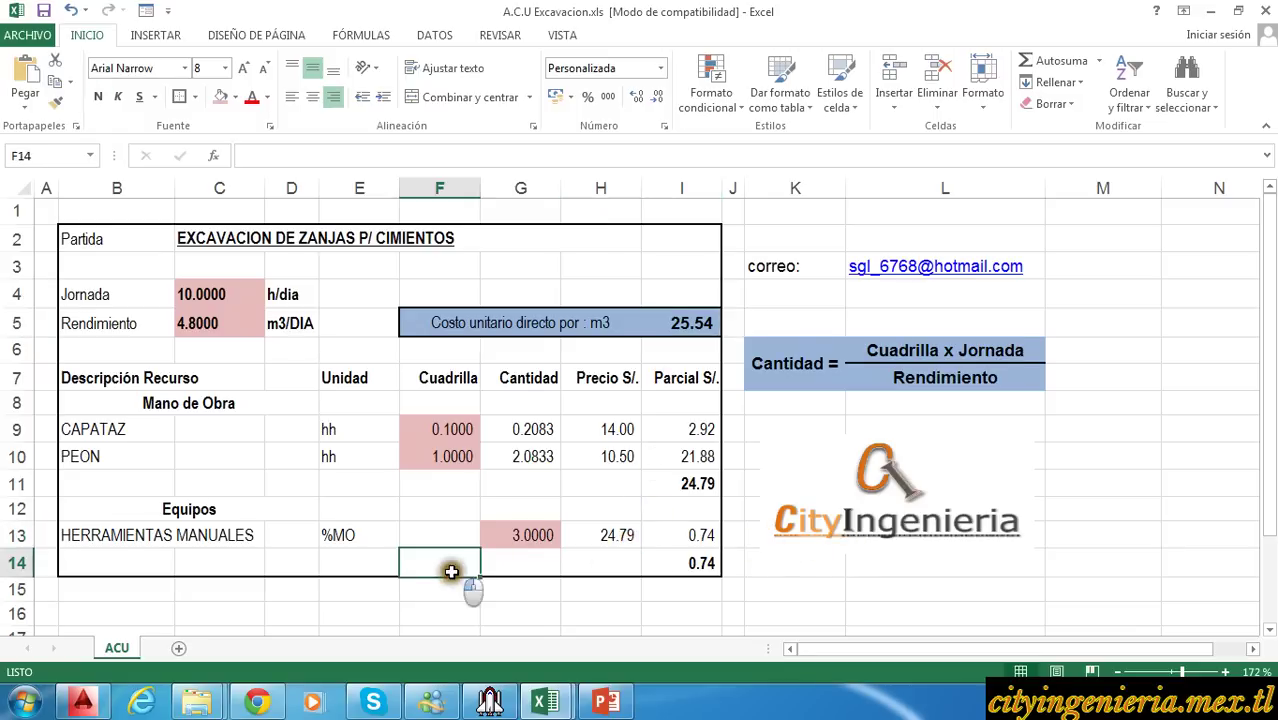
left_click(420, 596)
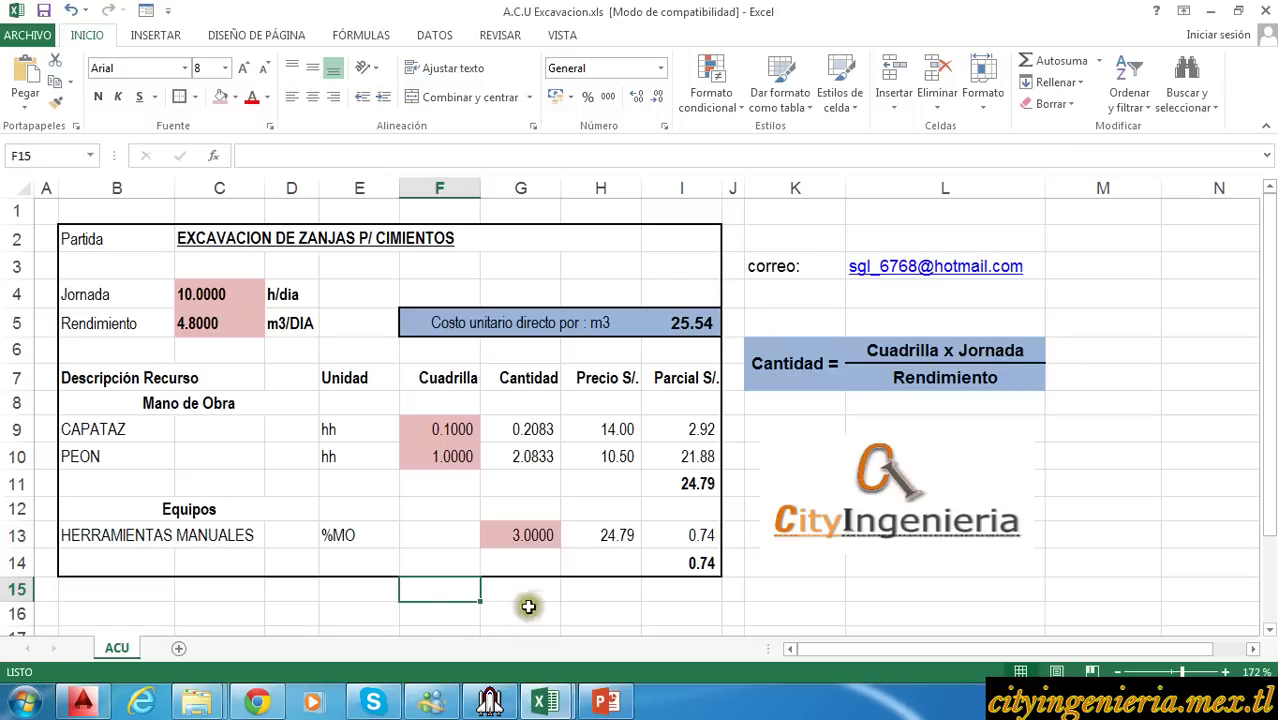
left_click(601, 600)
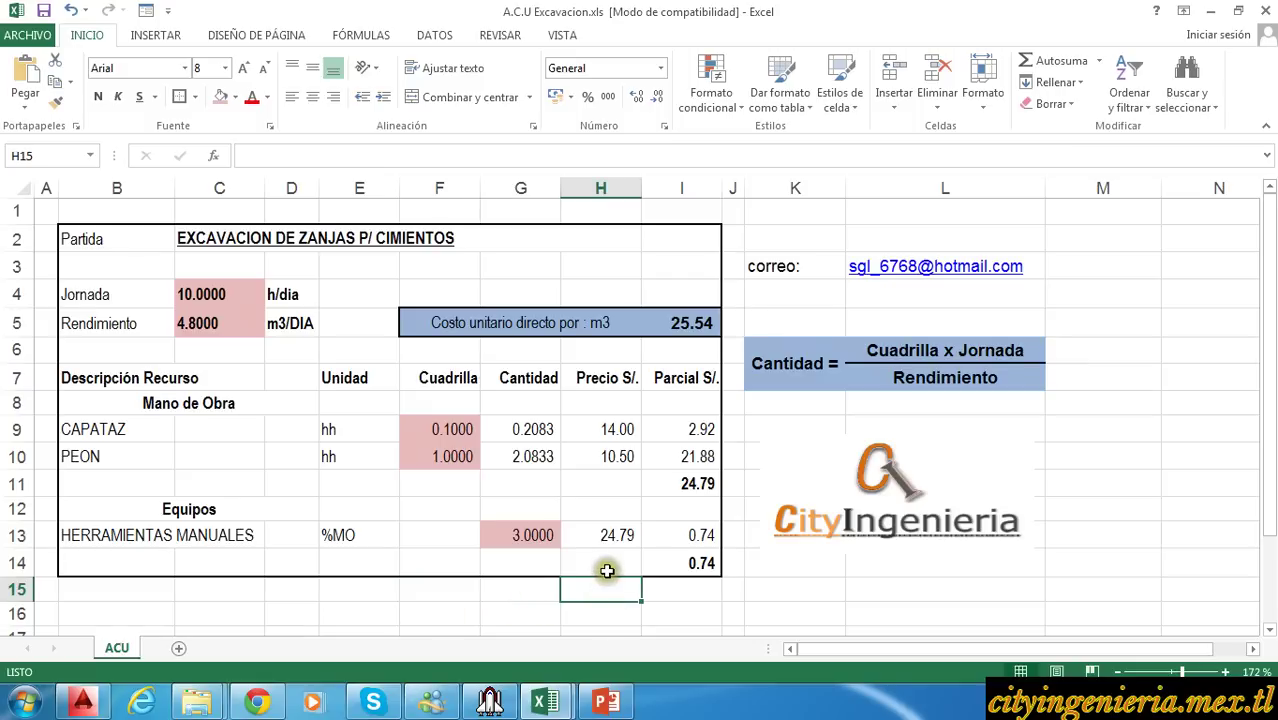
left_click(850, 537)
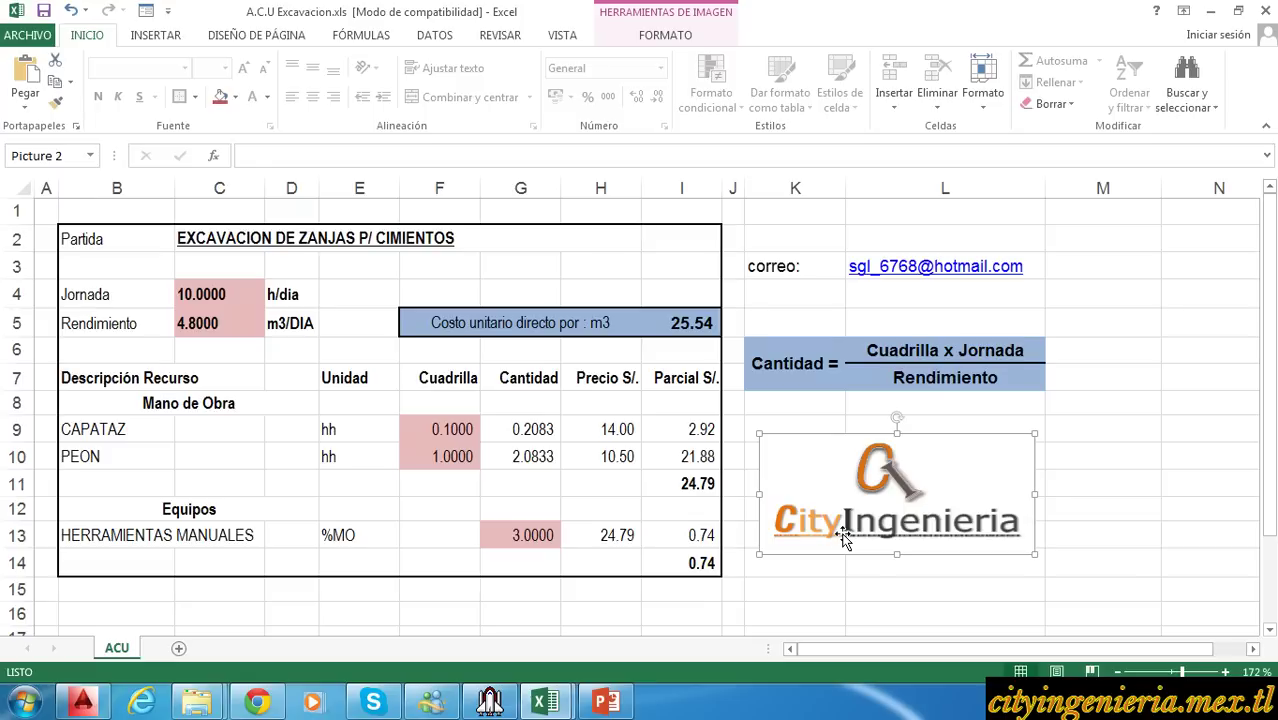
left_click(879, 587)
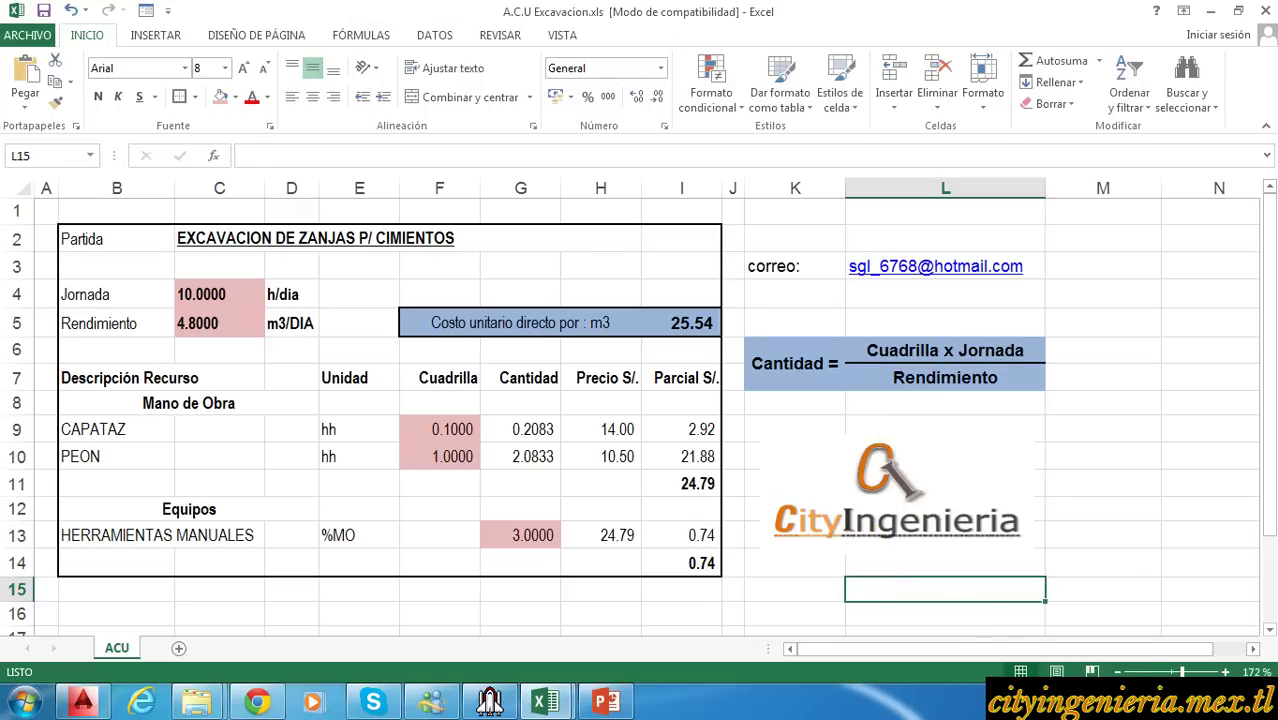